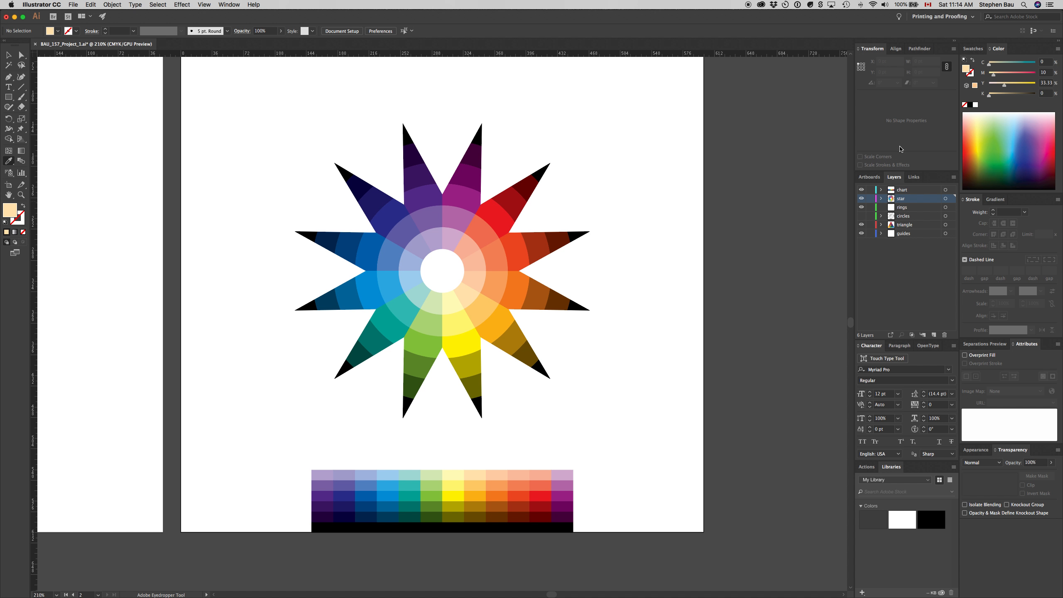
# Save the document and delete the rings layer
pyautogui.press('super')
pyautogui.press('super+s')
pyautogui.click(897, 208)
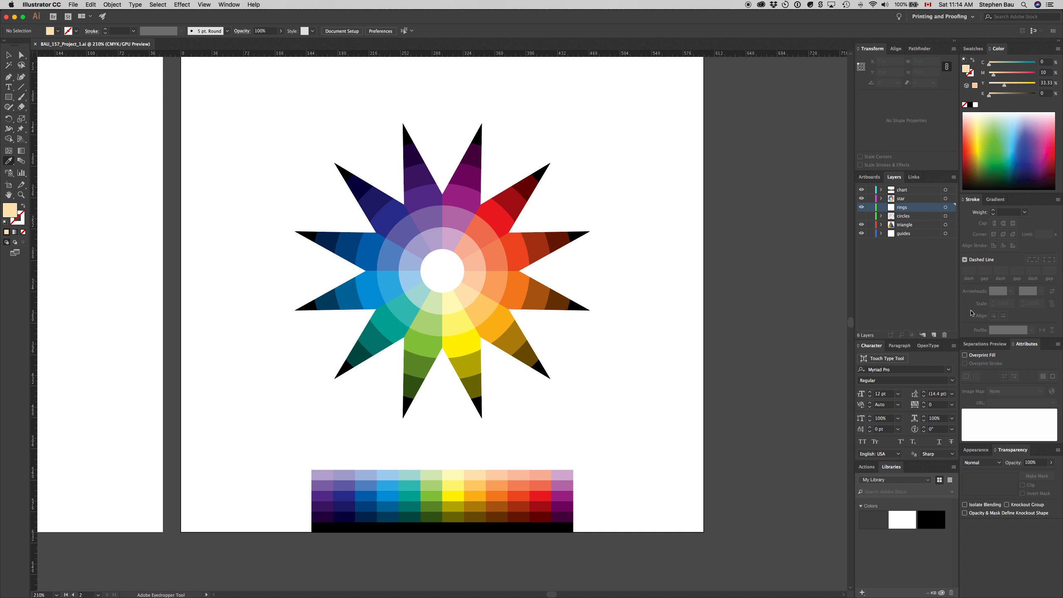
pyautogui.click(945, 335)
# Show the circles layer and move it above the star layer so the circles lie over the color star
pyautogui.click(862, 208)
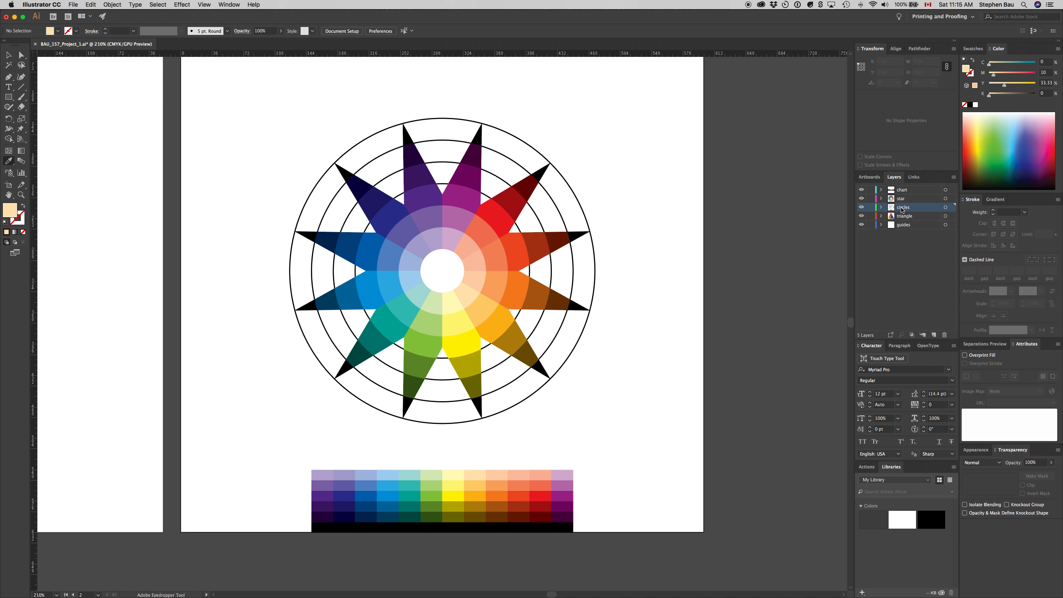
pyautogui.click(902, 208)
pyautogui.moveTo(903, 209); pyautogui.dragTo(901, 195)
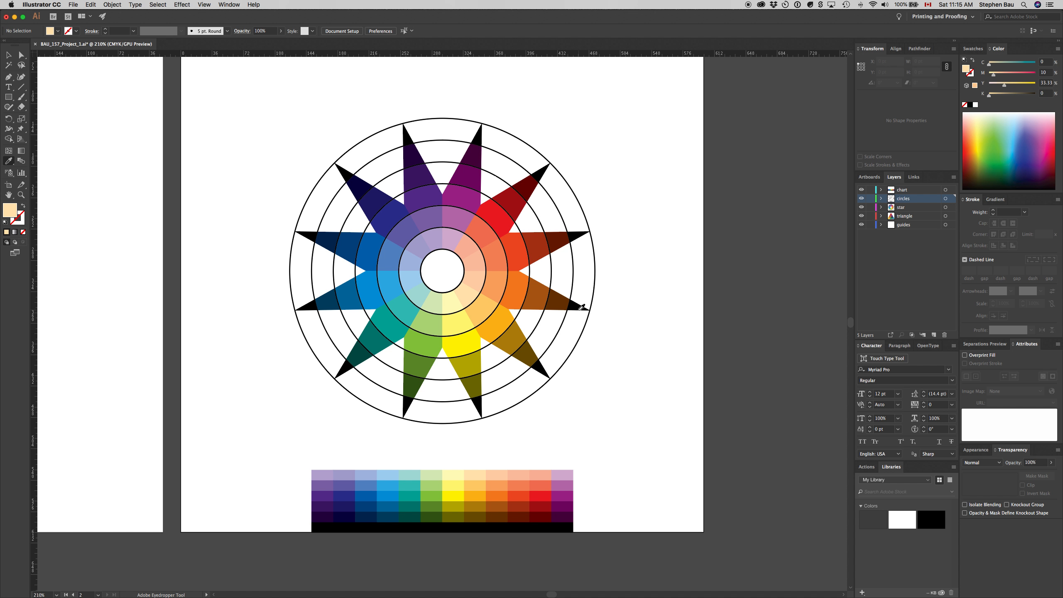
pyautogui.scroll(-3, 582, 307)
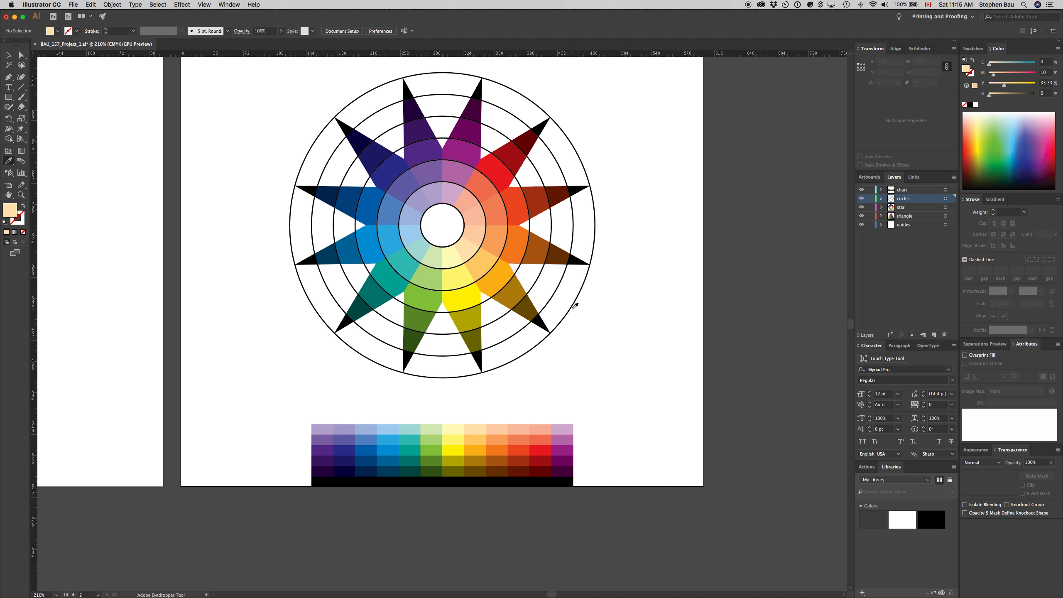
pyautogui.scroll(6, 575, 306)
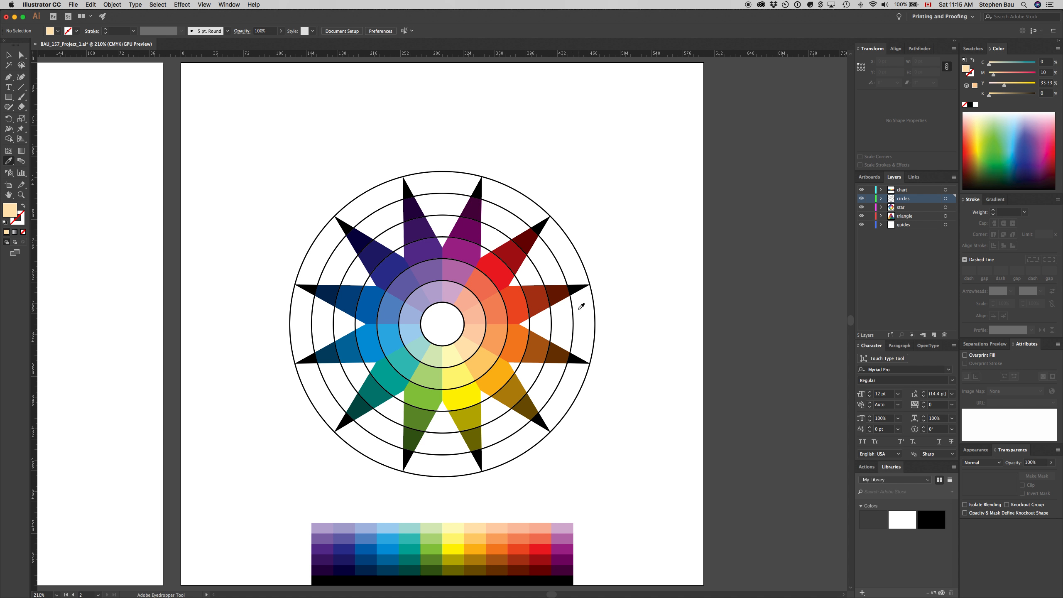
# Select all the ellipses on the circles layer and set their stroke weight to 0.5 pt
pyautogui.click(951, 202)
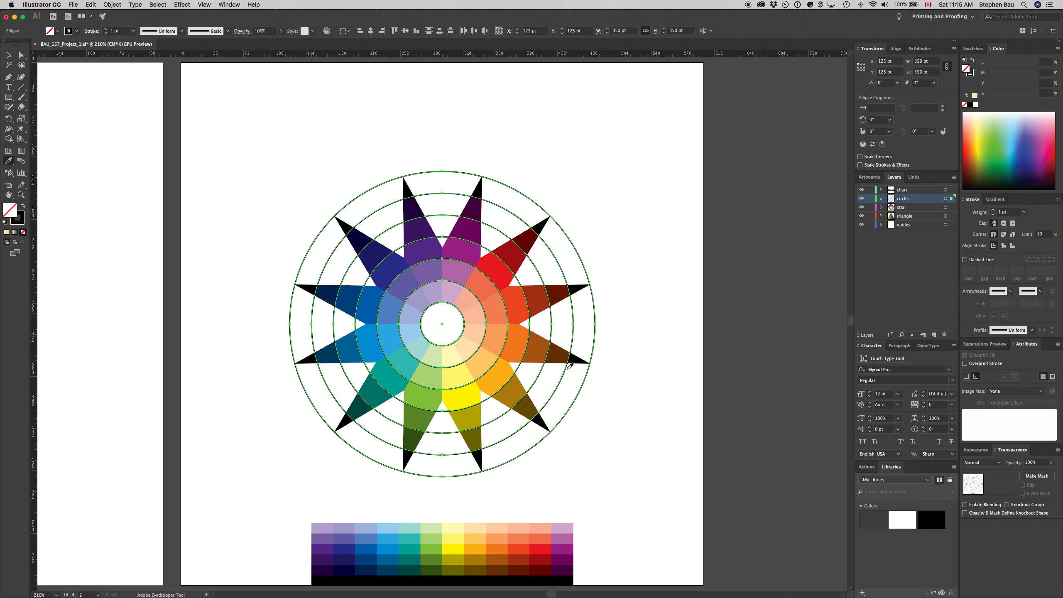
pyautogui.click(881, 199)
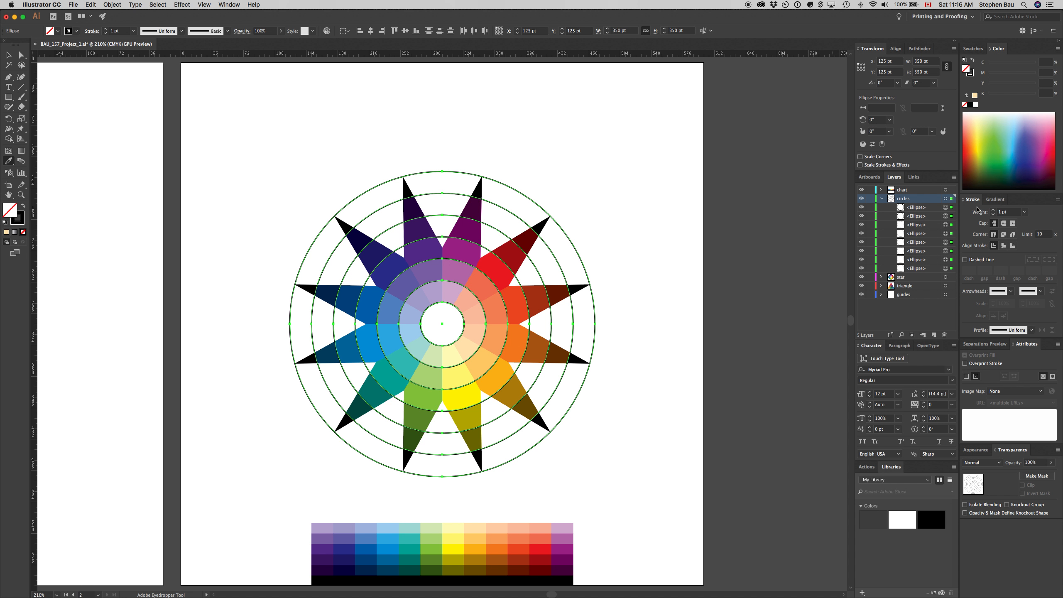
pyautogui.doubleClick(1002, 212)
pyautogui.moveTo(1002, 212); pyautogui.dragTo(996, 212)
pyautogui.doubleClick(1000, 211)
pyautogui.write('0.5')
pyautogui.press('Return')
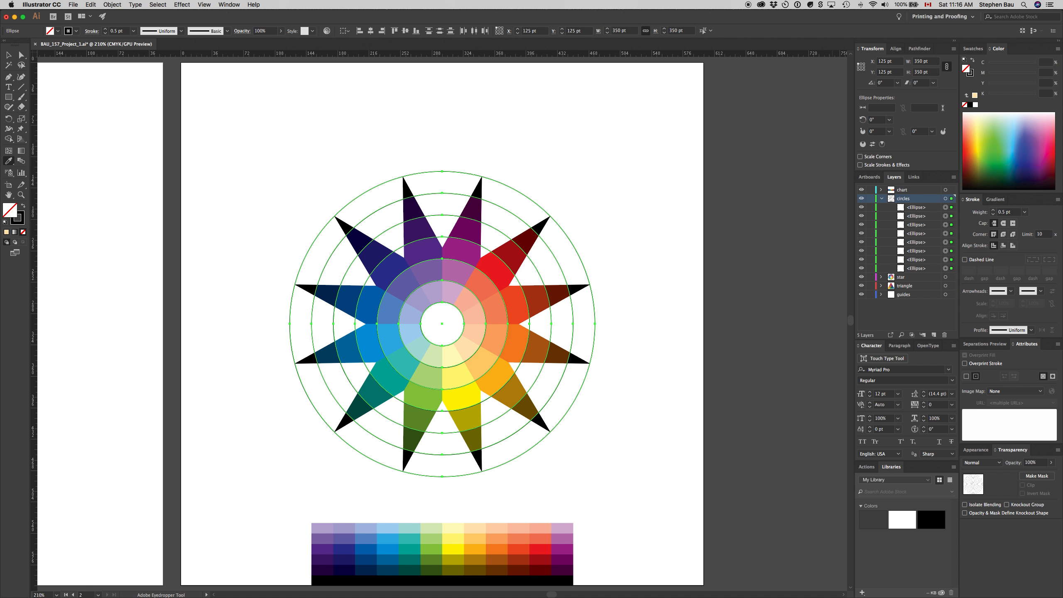
# Style the circles as dotted overprinting strokes with round caps, a 0 pt dash and a 2 pt gap, and deselect them
pyautogui.click(1004, 226)
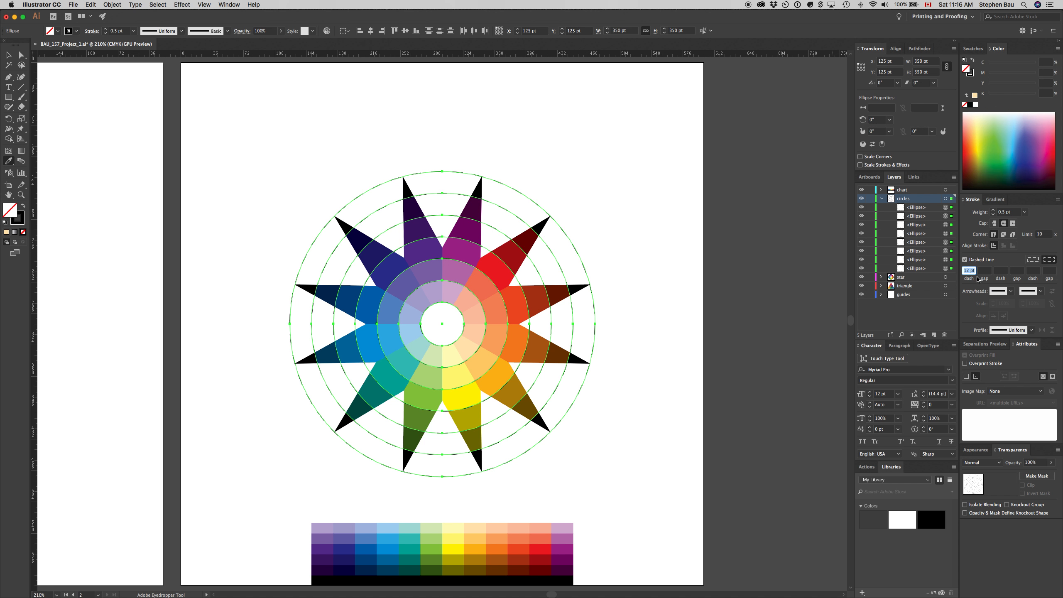
pyautogui.write('0')
pyautogui.press('Tab')
pyautogui.press('Tab')
pyautogui.click(969, 73)
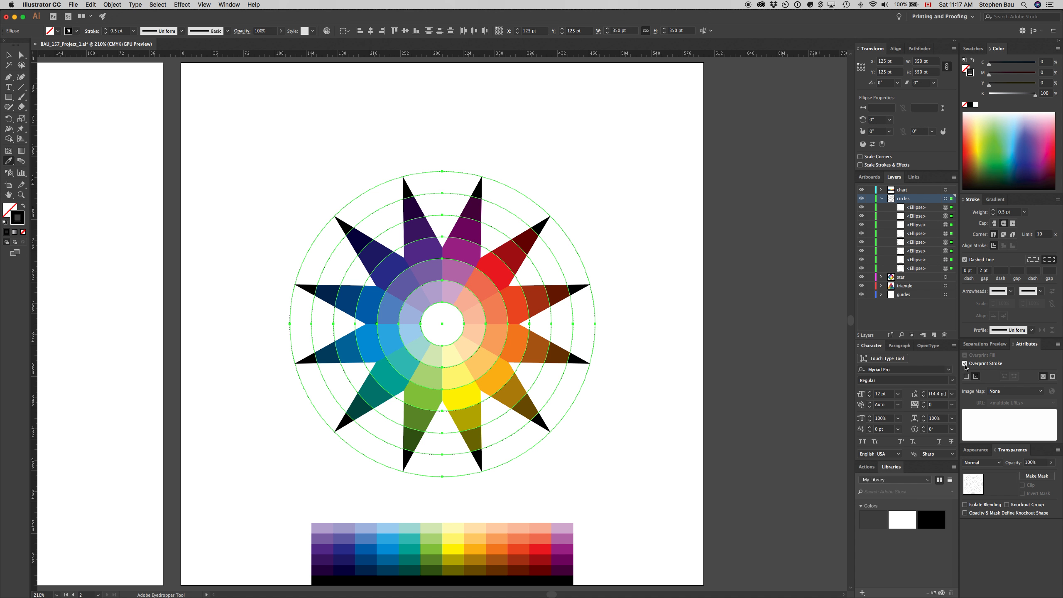
pyautogui.keyDown('super'); pyautogui.click(631, 283); pyautogui.keyUp('super')
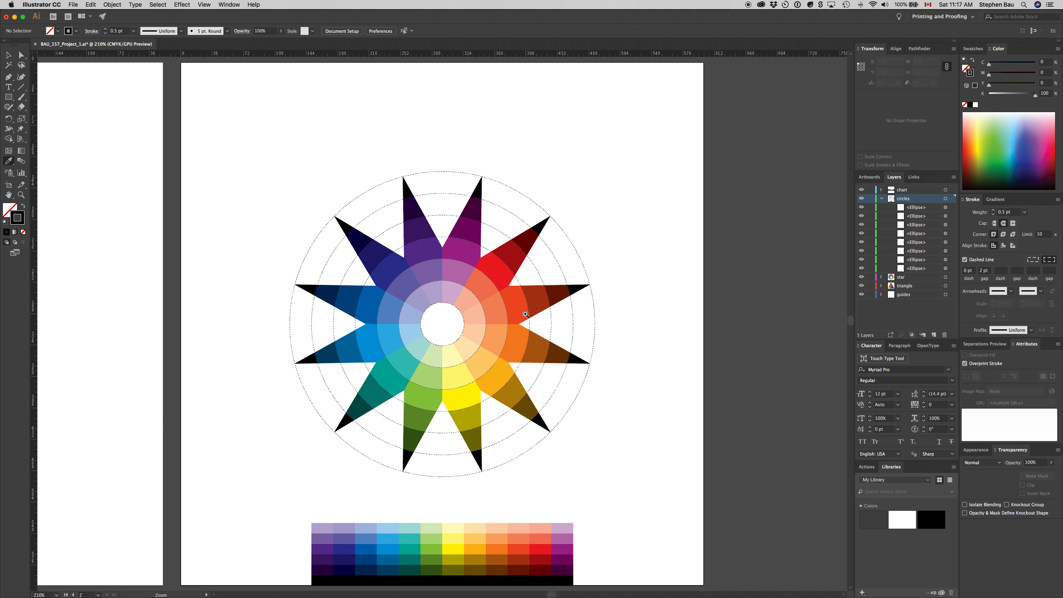
# Examine the dotted circles up close where they cross the red and orange rays, and return to the whole artboard
pyautogui.click(523, 314)
pyautogui.click(449, 299)
pyautogui.click(429, 326)
pyautogui.click(431, 322)
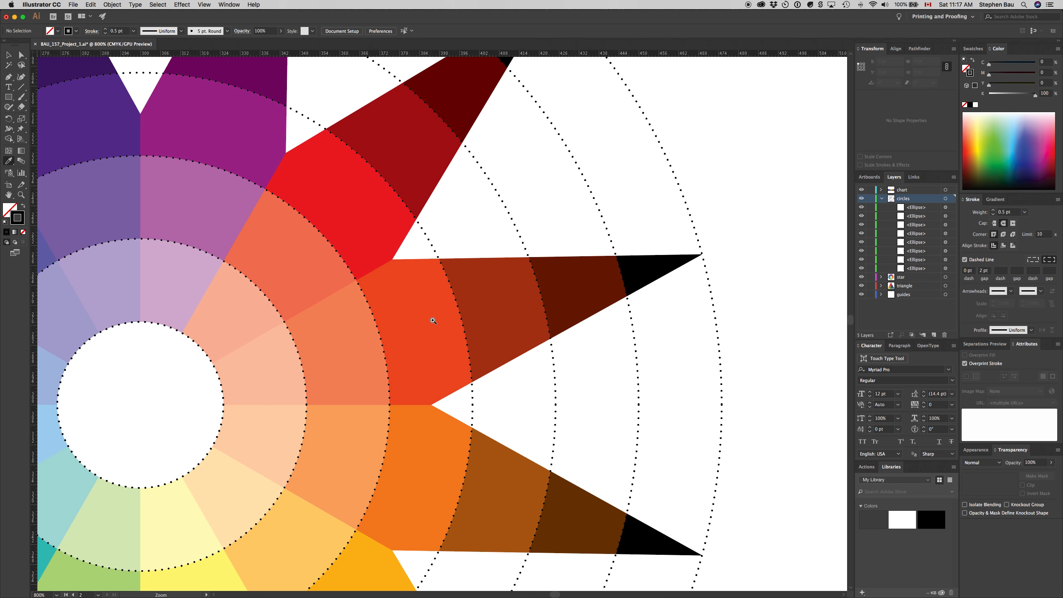
pyautogui.click(447, 302)
pyautogui.click(430, 300)
pyautogui.click(435, 295)
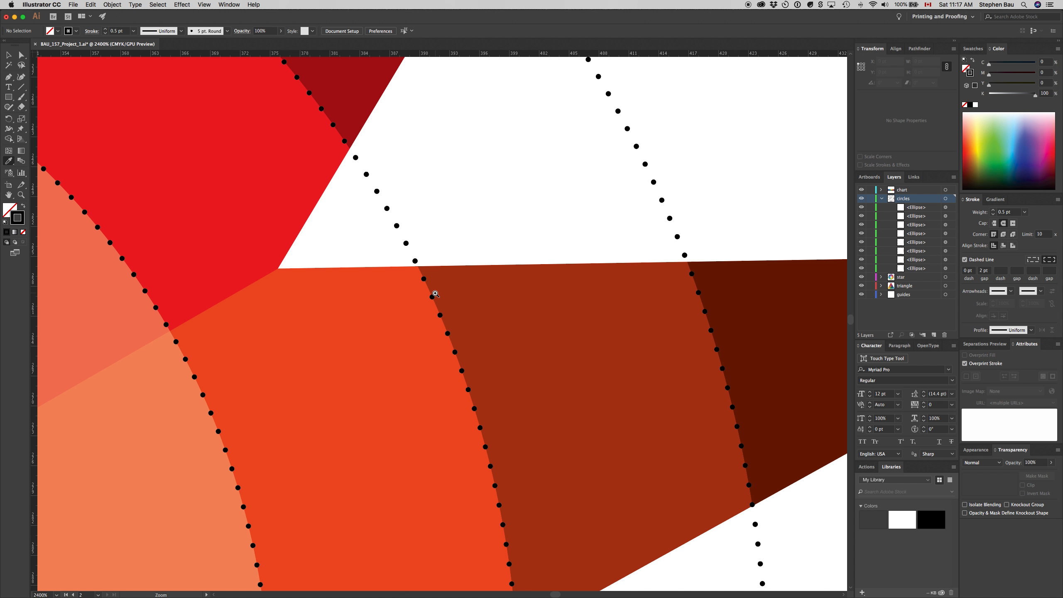
pyautogui.click(435, 294)
pyautogui.click(436, 298)
pyautogui.click(437, 300)
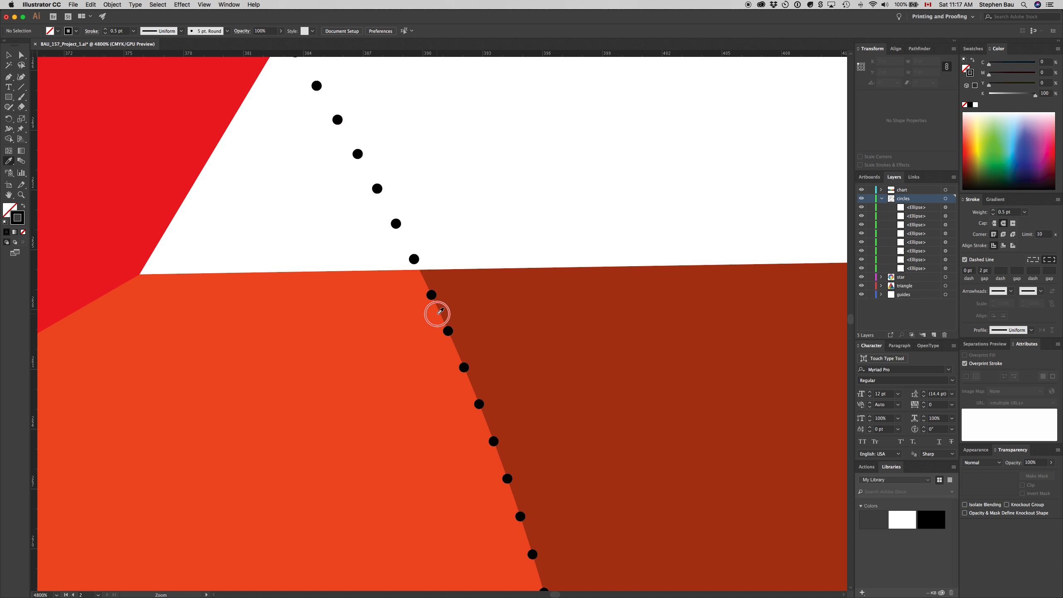
pyautogui.click(437, 313)
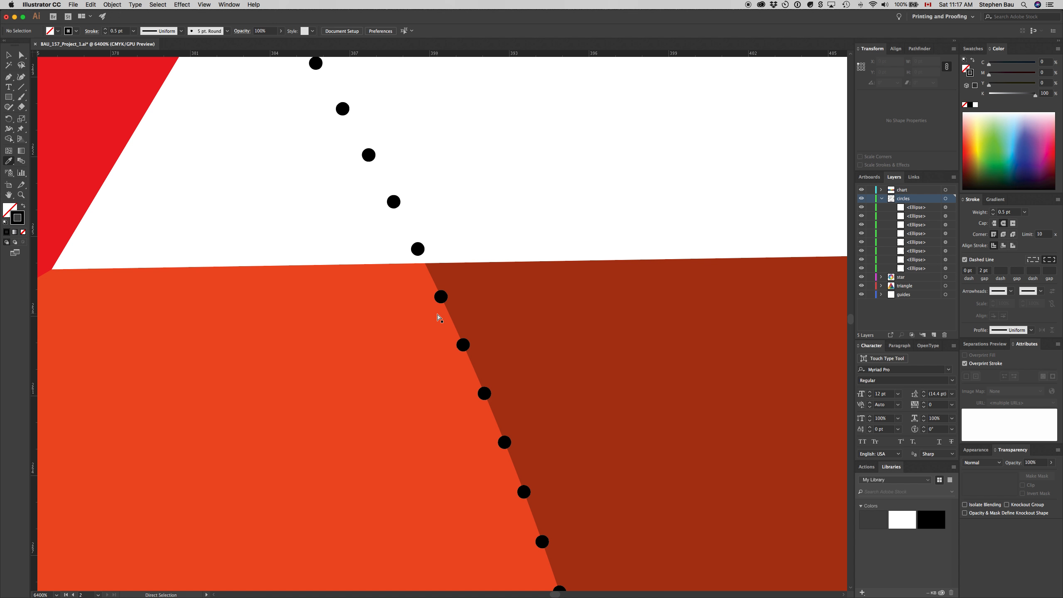
pyautogui.press('super+0')
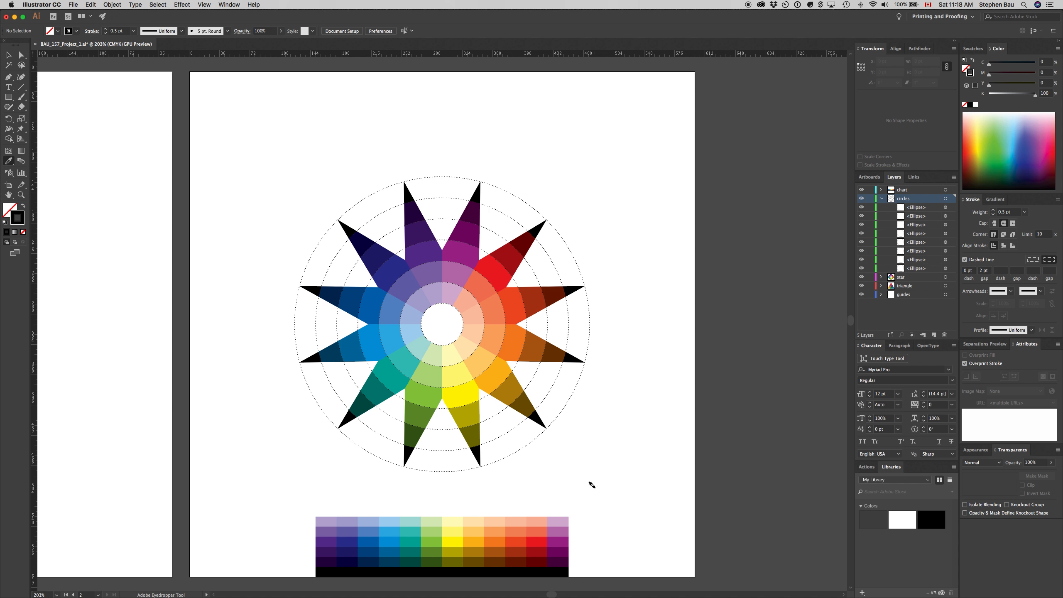
# Try to copy the first black swatch of the color chart by -12 pt horizontally and 0 pt vertically, and undo it
pyautogui.press('space')
pyautogui.moveTo(600, 507); pyautogui.dragTo(629, 350)
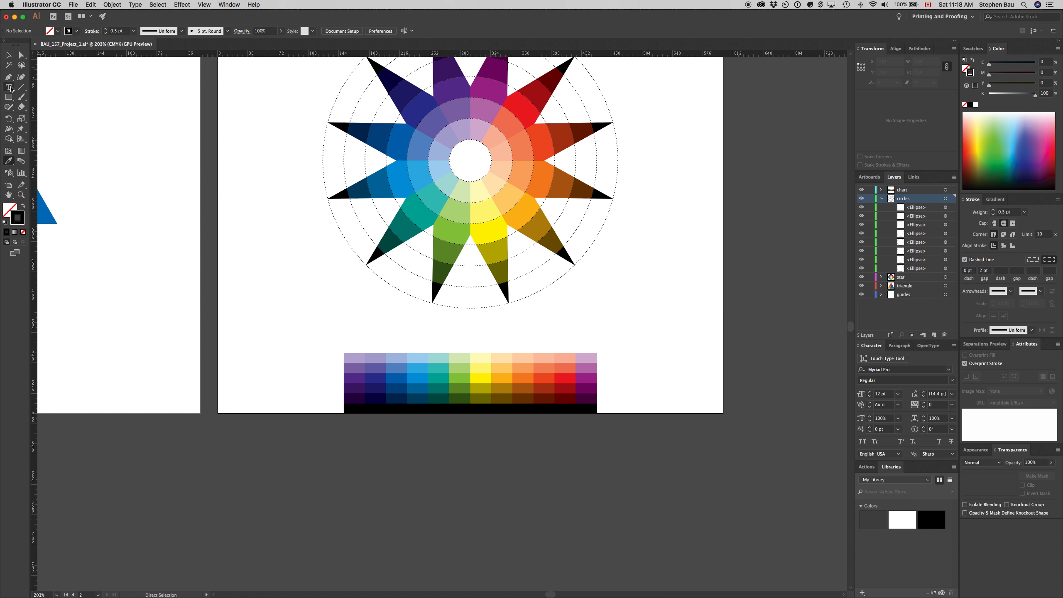
pyautogui.keyDown('super'); pyautogui.click(355, 412); pyautogui.keyUp('super')
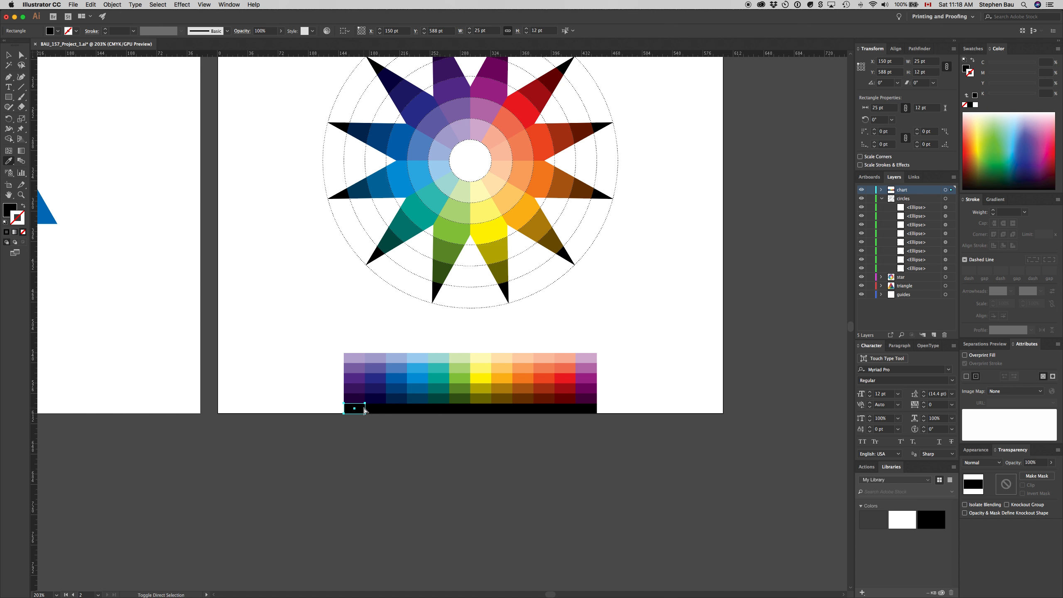
pyautogui.press('super+shift+m')
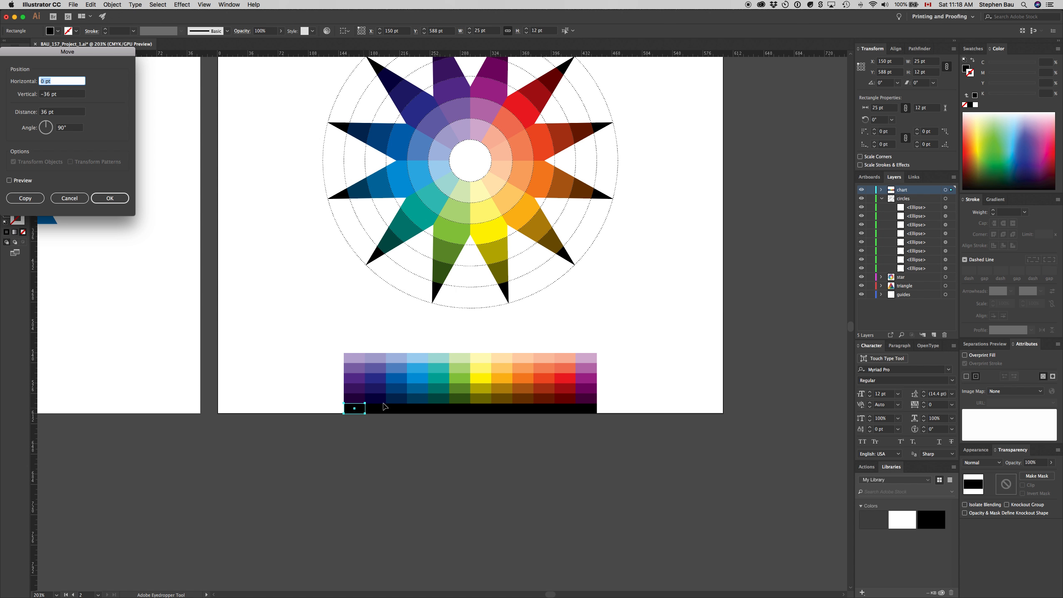
pyautogui.moveTo(78, 54); pyautogui.dragTo(265, 219)
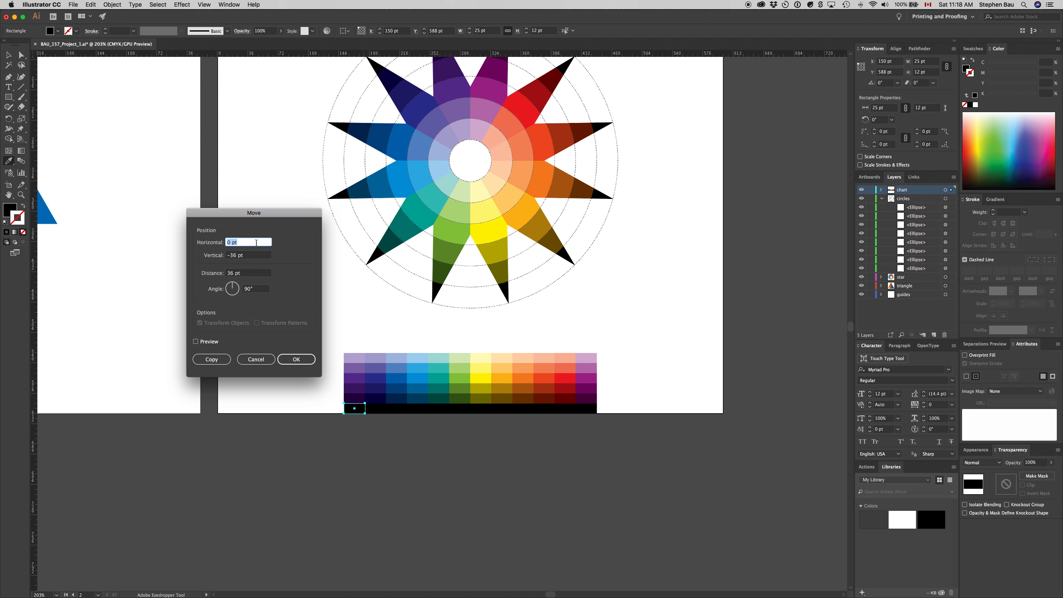
pyautogui.write('-12')
pyautogui.press('Tab')
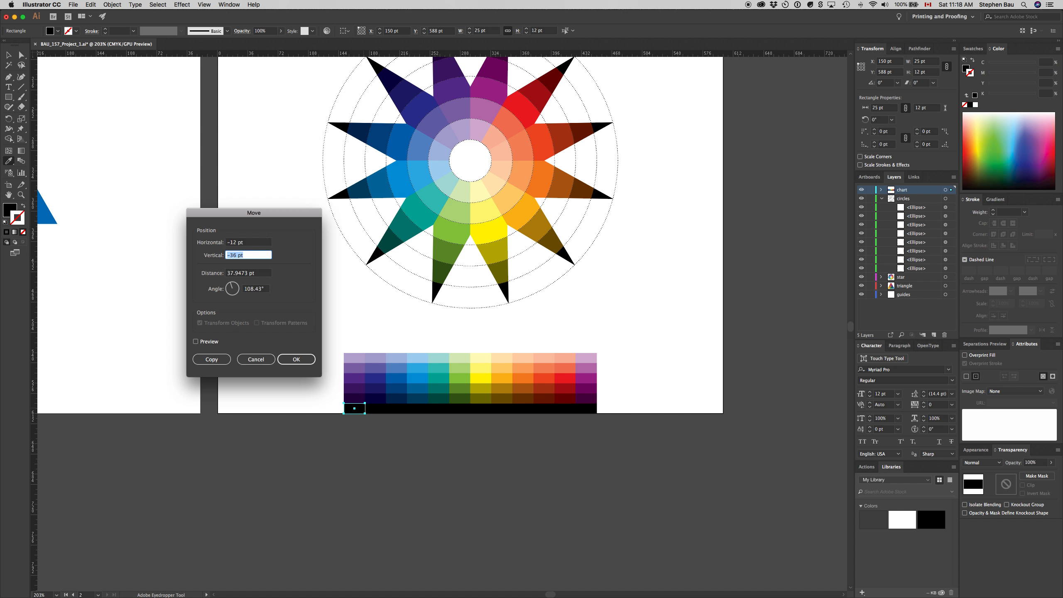
pyautogui.write('0')
pyautogui.press('Tab')
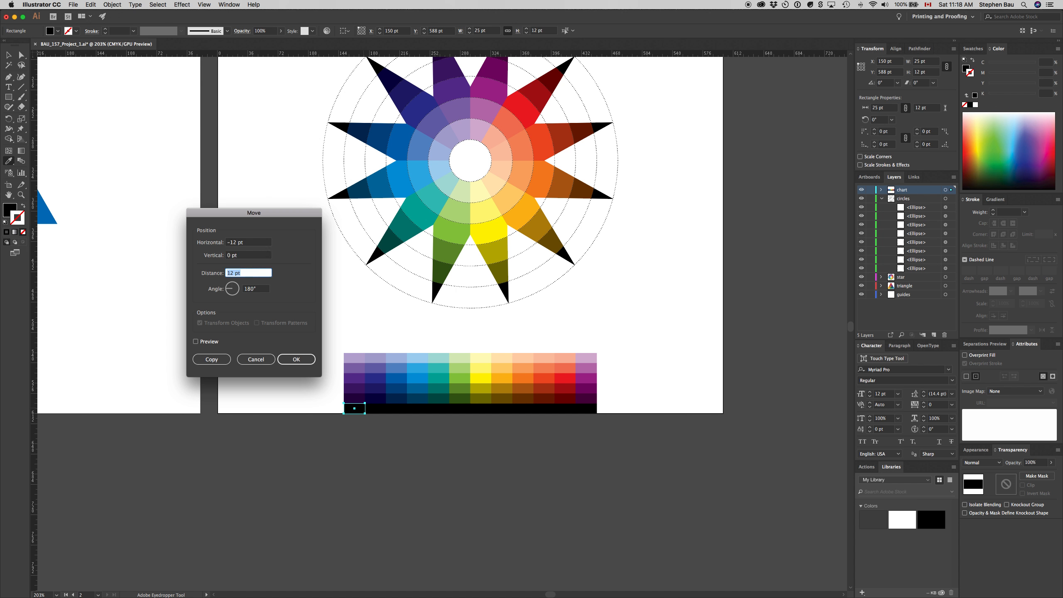
pyautogui.click(212, 359)
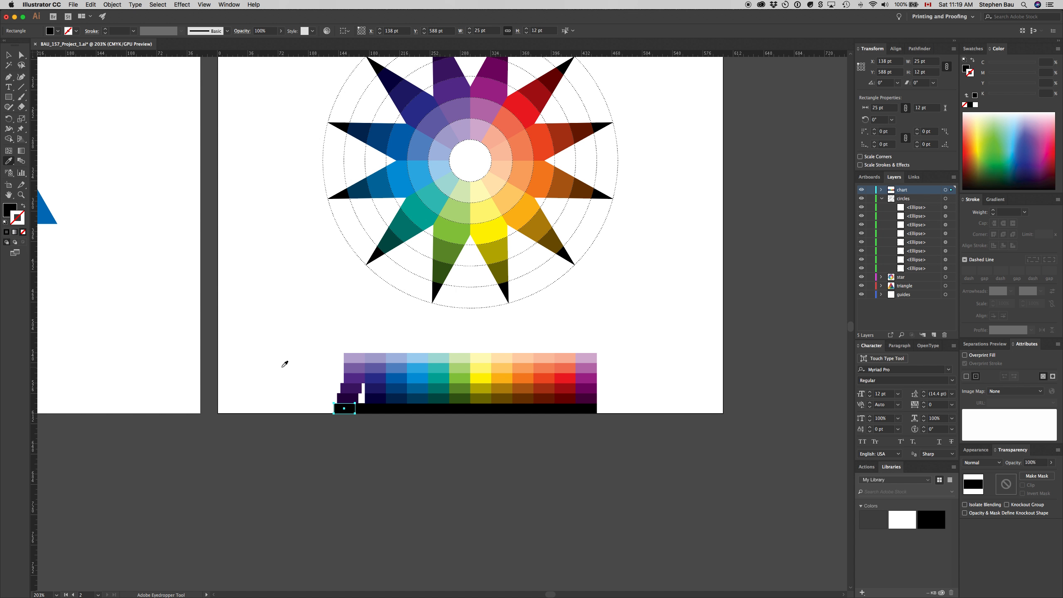
pyautogui.press('super')
pyautogui.press('super+z')
pyautogui.keyDown('super'); pyautogui.click(281, 364); pyautogui.keyUp('super')
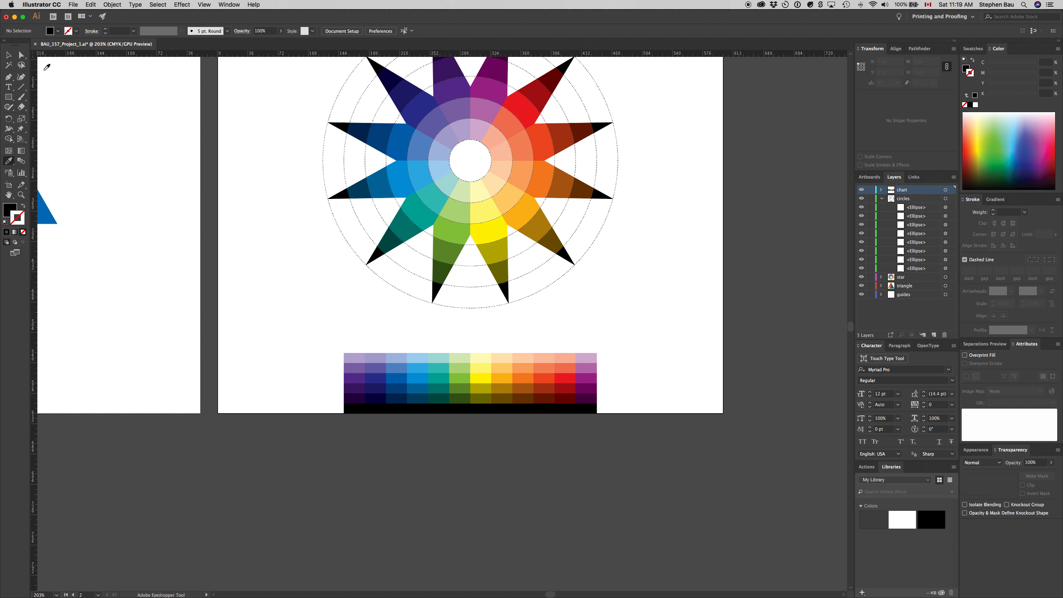
# Create a 12 pt by 12 pt black square in the empty area beside the color chart
pyautogui.click(9, 97)
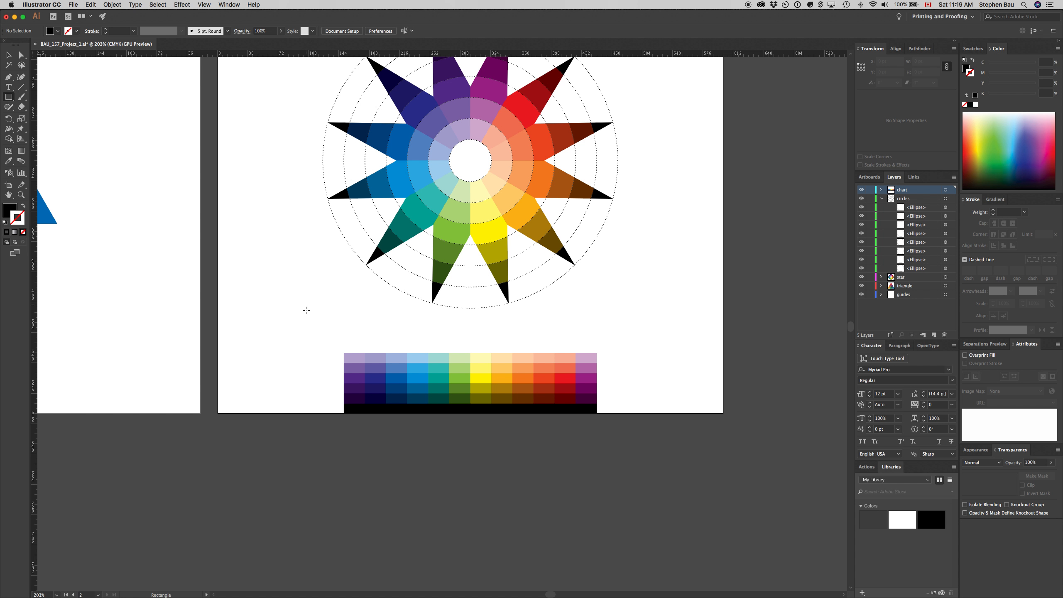
pyautogui.click(285, 310)
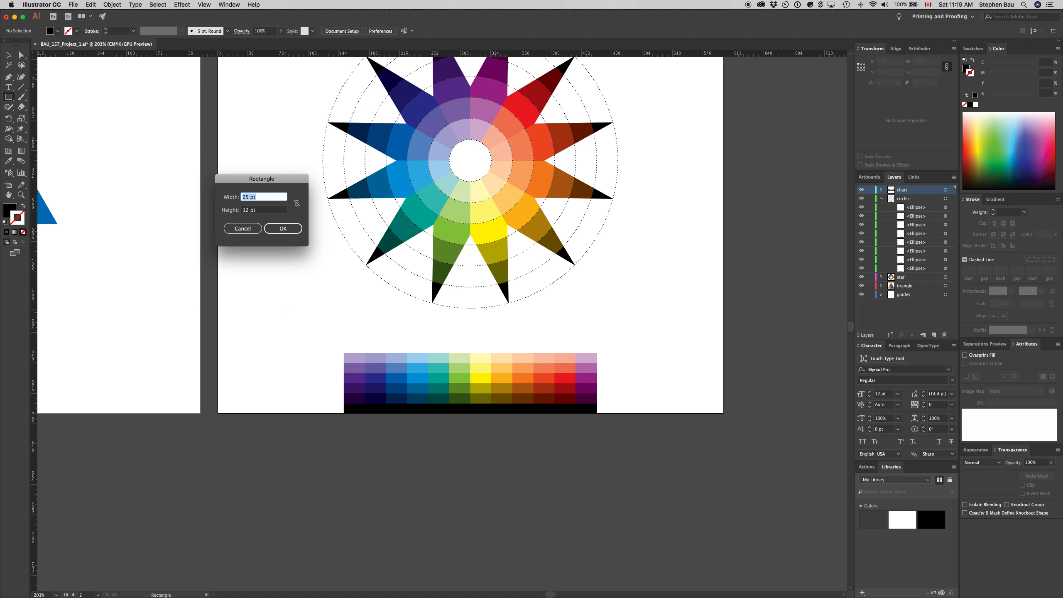
pyautogui.write('12')
pyautogui.press('Tab')
pyautogui.write('12')
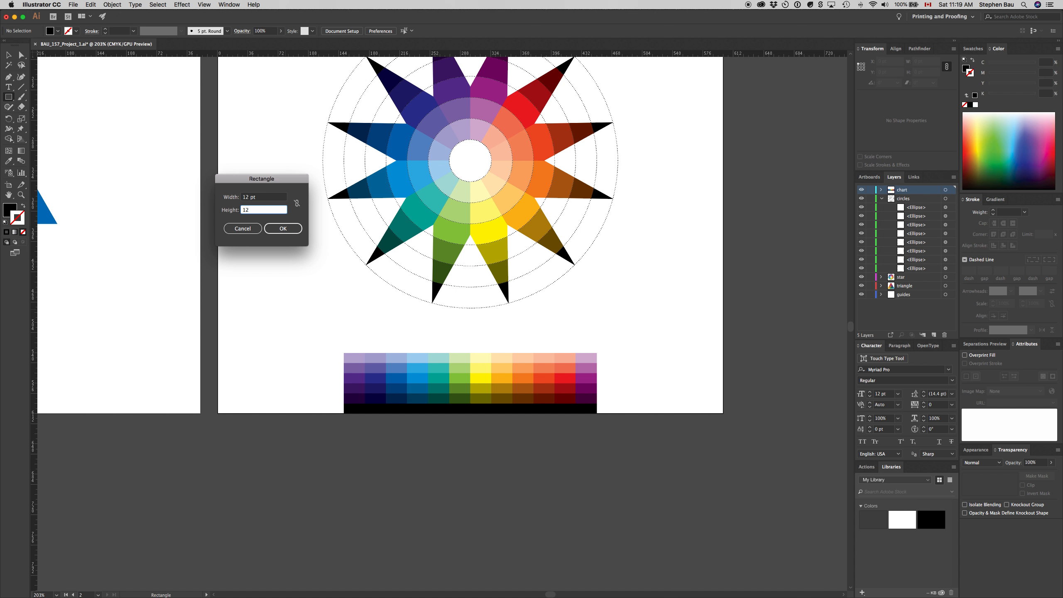
pyautogui.press('Tab')
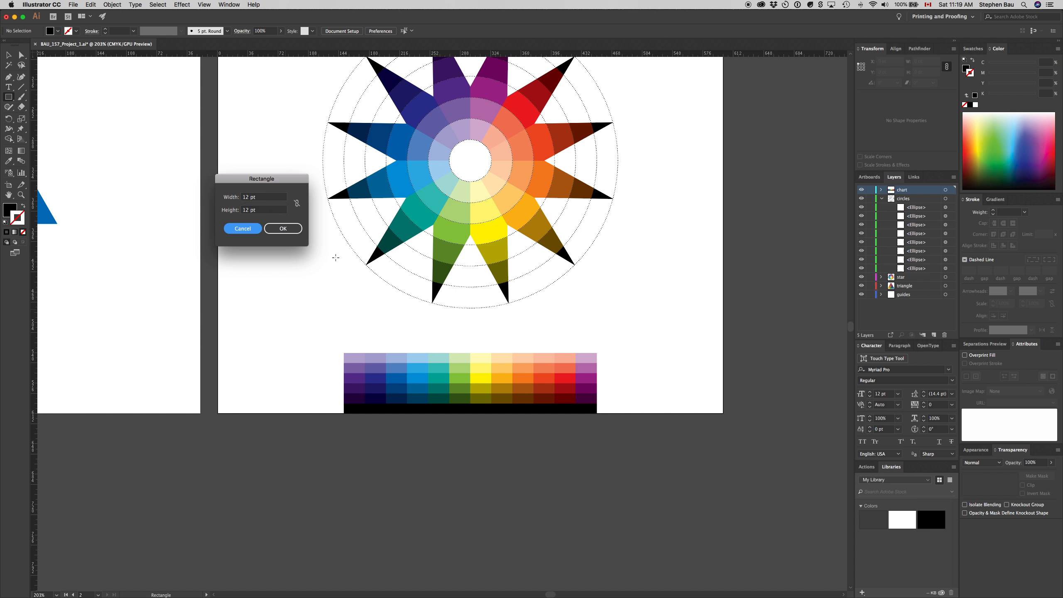
pyautogui.click(283, 229)
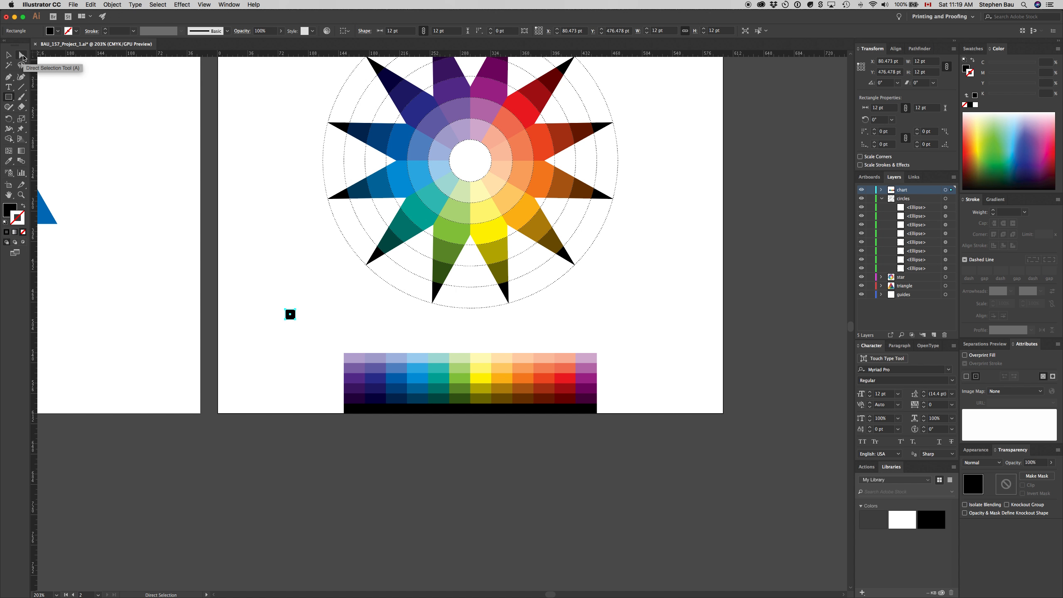
# Snap the black square outside the chart's lower-left corner and place a copy outside its lower-right corner
pyautogui.click(22, 56)
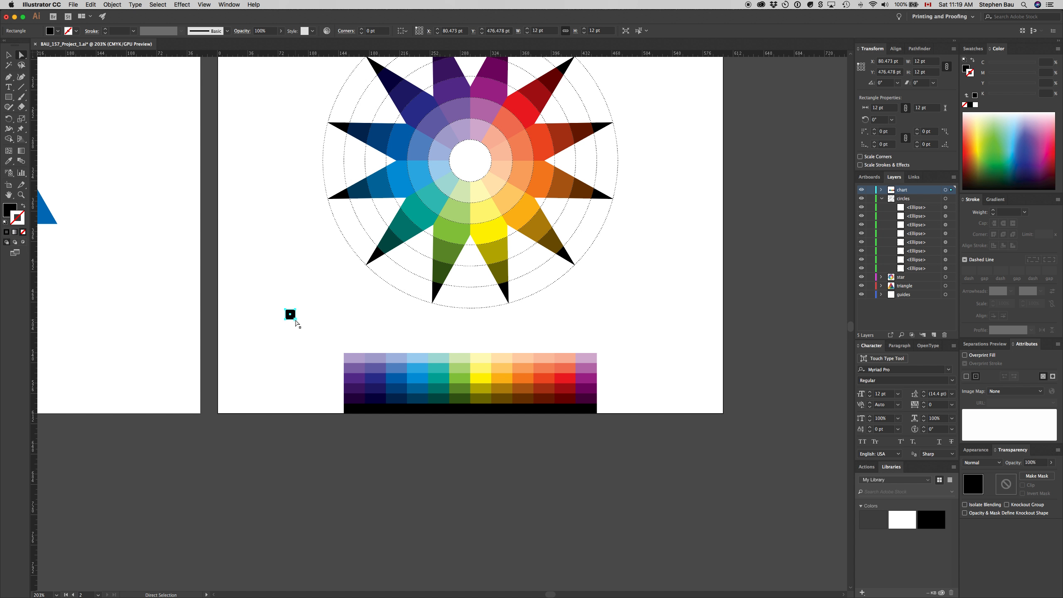
pyautogui.click(296, 322)
pyautogui.moveTo(295, 322); pyautogui.dragTo(343, 414)
pyautogui.moveTo(344, 415); pyautogui.dragTo(344, 415)
pyautogui.click(335, 415)
pyautogui.moveTo(335, 414); pyautogui.dragTo(598, 414)
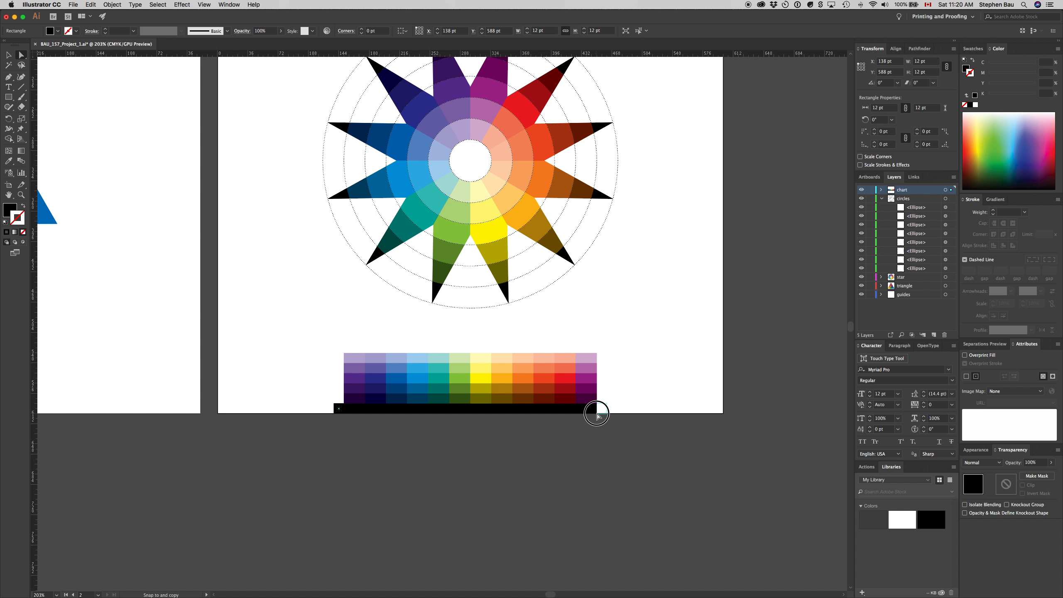
pyautogui.moveTo(598, 415); pyautogui.dragTo(599, 416)
# Try to copy both black corner squares one row up, by 12 pt, along the sides of the chart
pyautogui.keyDown('shift'); pyautogui.click(337, 404); pyautogui.keyUp('shift')
pyautogui.moveTo(337, 412); pyautogui.dragTo(337, 402)
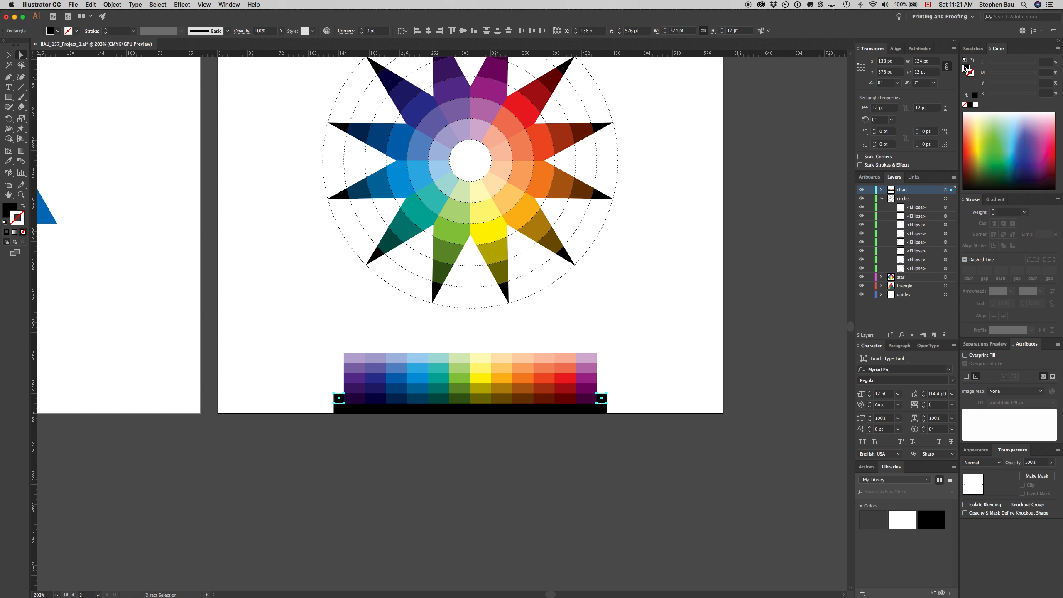
pyautogui.click(965, 68)
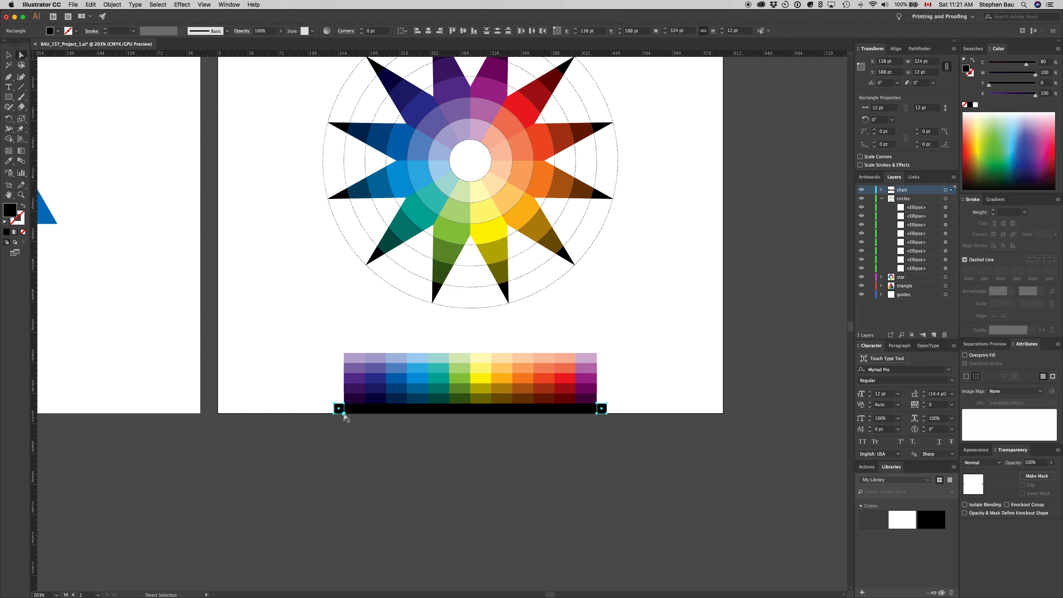
# Copy both black corner squares straight up to 12 pt above the chart's upper edge, at Y 504 pt, and deselect them
pyautogui.moveTo(344, 413); pyautogui.dragTo(344, 345)
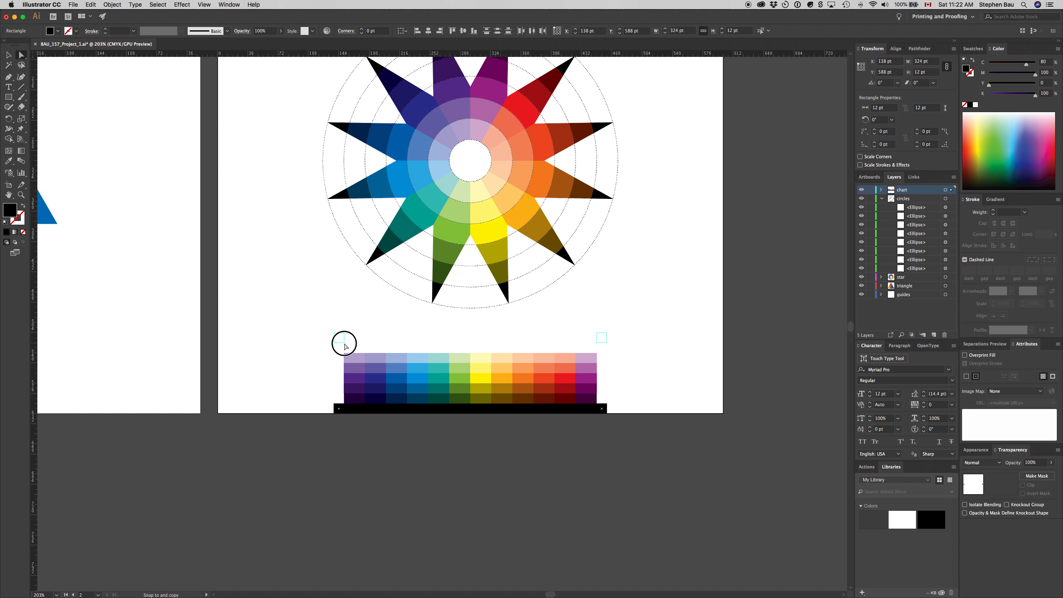
pyautogui.moveTo(344, 344); pyautogui.dragTo(344, 344)
pyautogui.moveTo(344, 344); pyautogui.dragTo(344, 345)
pyautogui.moveTo(344, 344); pyautogui.dragTo(344, 344)
pyautogui.click(332, 304)
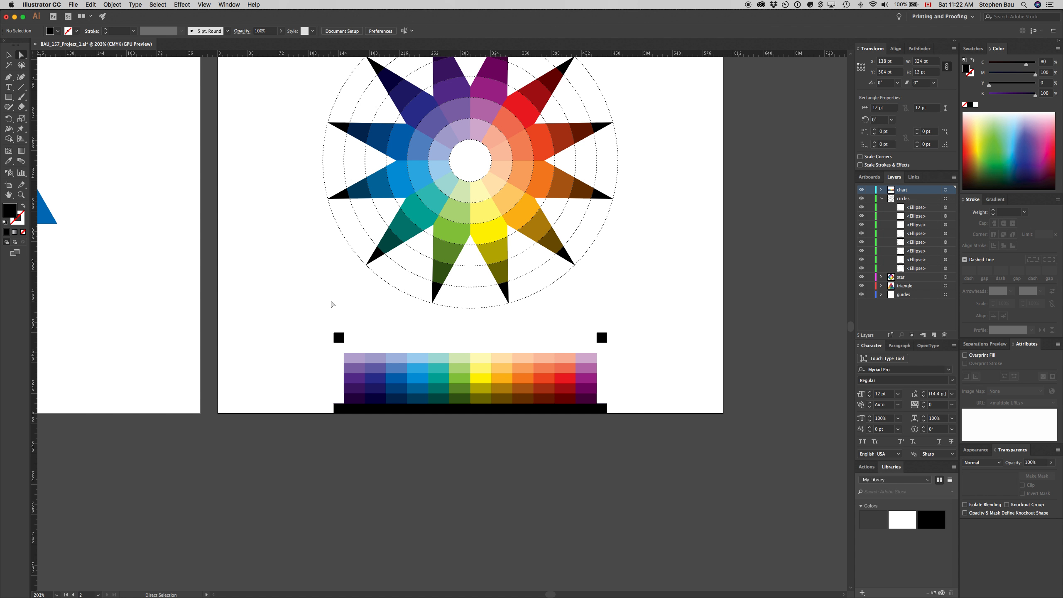
# Blend the upper black square and the lower white square beside the chart's left edge using 5 specified steps
pyautogui.click(335, 342)
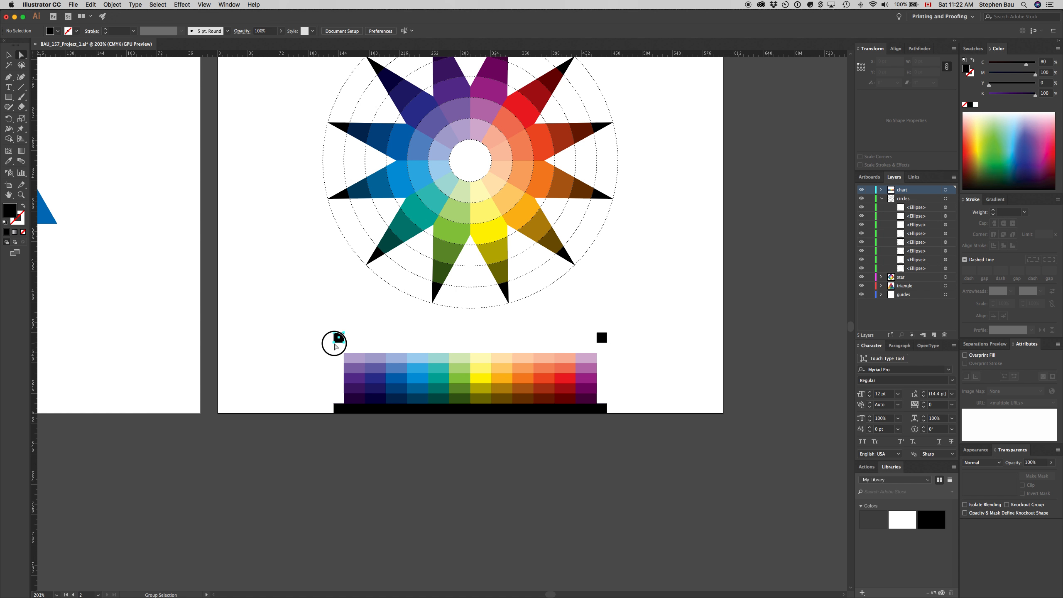
pyautogui.keyDown('shift'); pyautogui.click(338, 398); pyautogui.keyUp('shift')
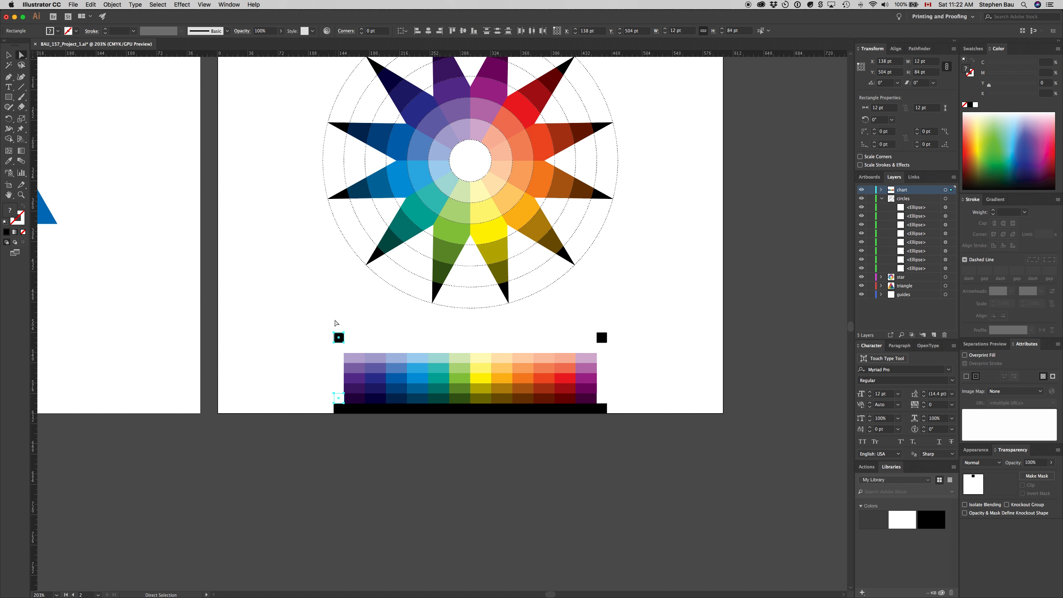
pyautogui.click(338, 398)
pyautogui.click(21, 162)
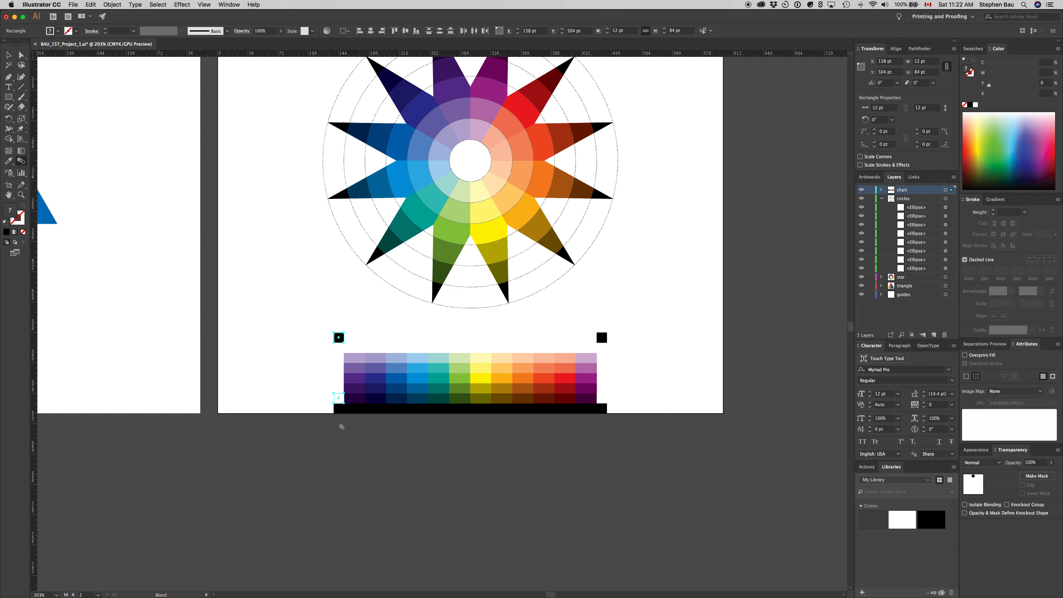
pyautogui.keyDown('alt'); pyautogui.click(334, 404); pyautogui.keyUp('alt')
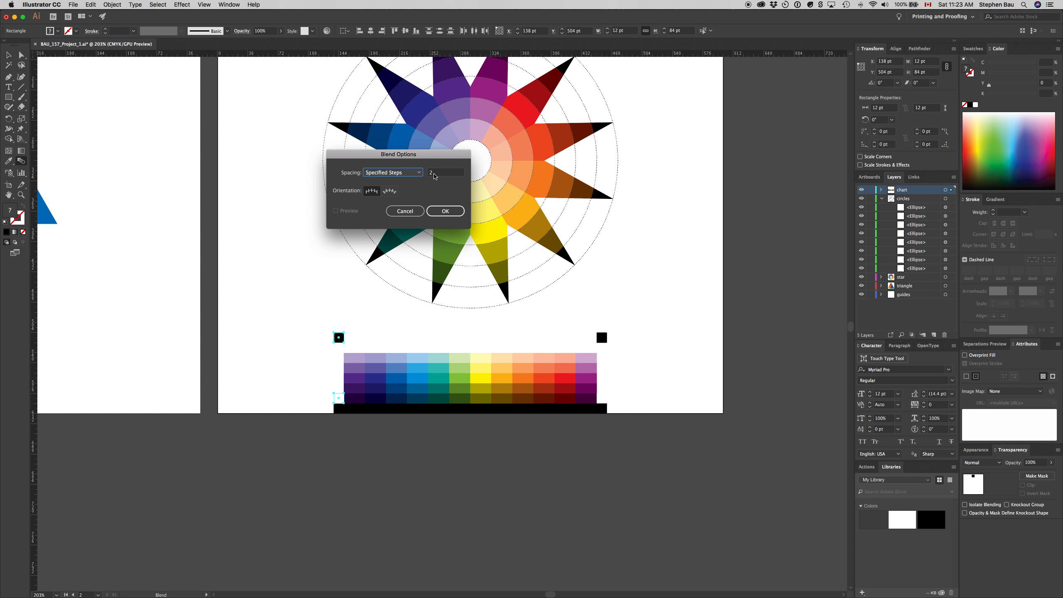
pyautogui.press('Tab')
pyautogui.write('5')
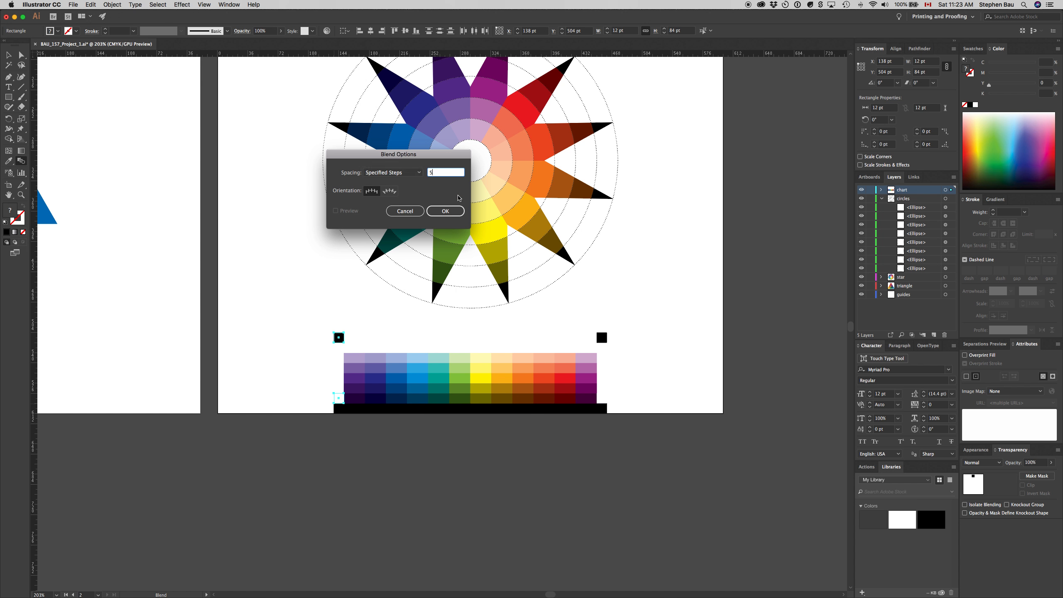
pyautogui.click(446, 212)
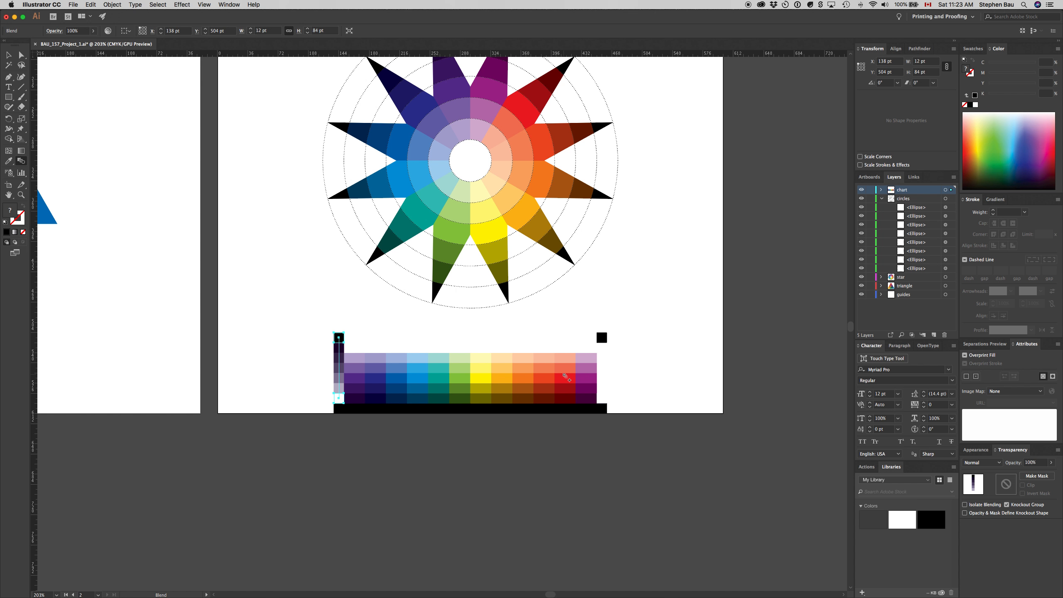
pyautogui.keyDown('alt'); pyautogui.keyDown('super'); pyautogui.click(605, 340); pyautogui.keyUp('super'); pyautogui.keyUp('alt')
pyautogui.keyDown('alt'); pyautogui.keyDown('shift'); pyautogui.keyDown('super'); pyautogui.click(605, 397); pyautogui.keyUp('super'); pyautogui.keyUp('shift'); pyautogui.keyUp('alt')
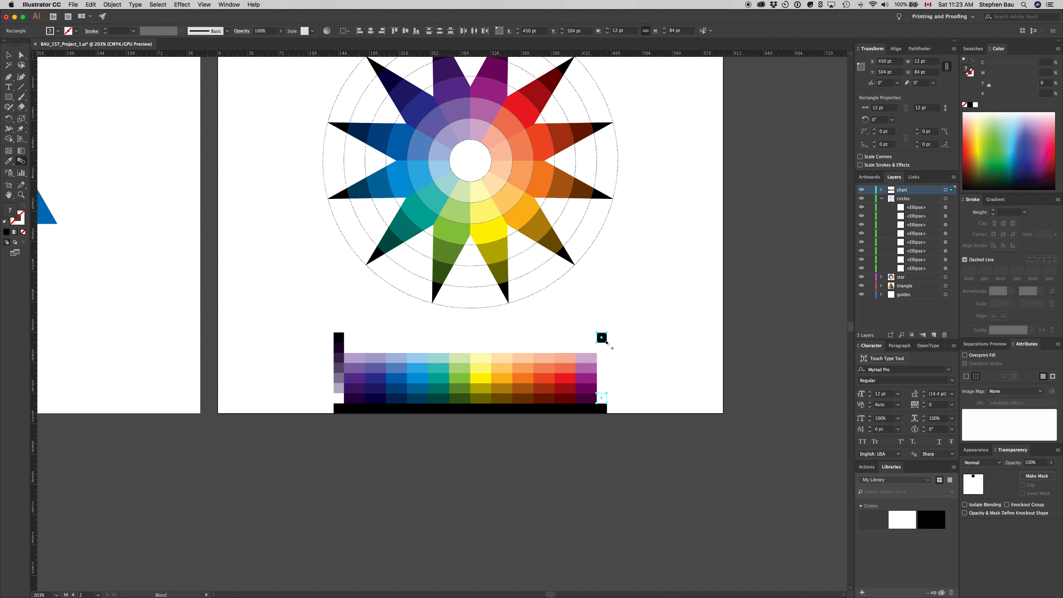
pyautogui.click(606, 340)
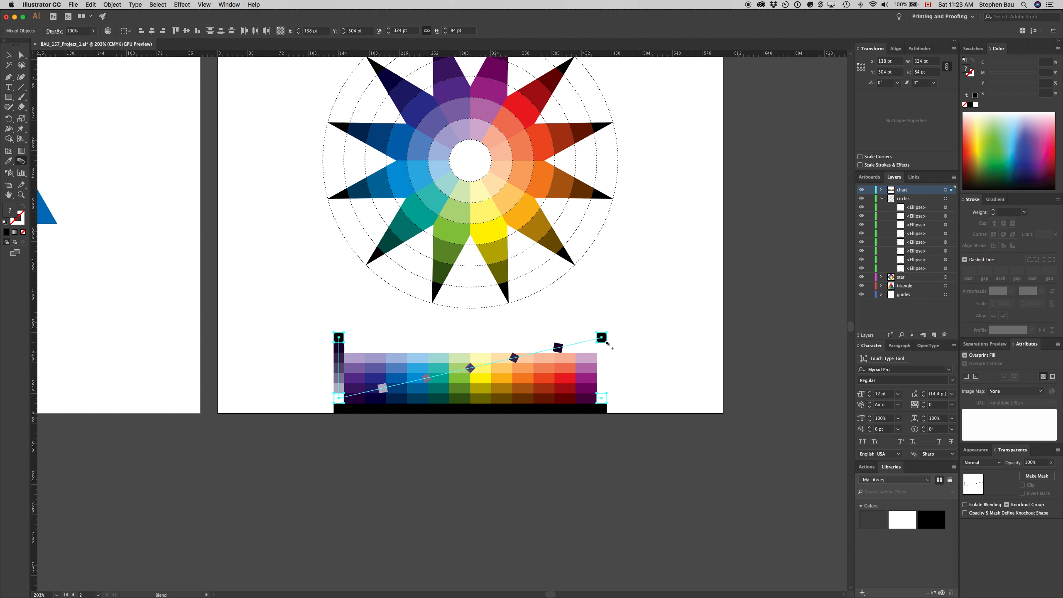
pyautogui.press('super+z')
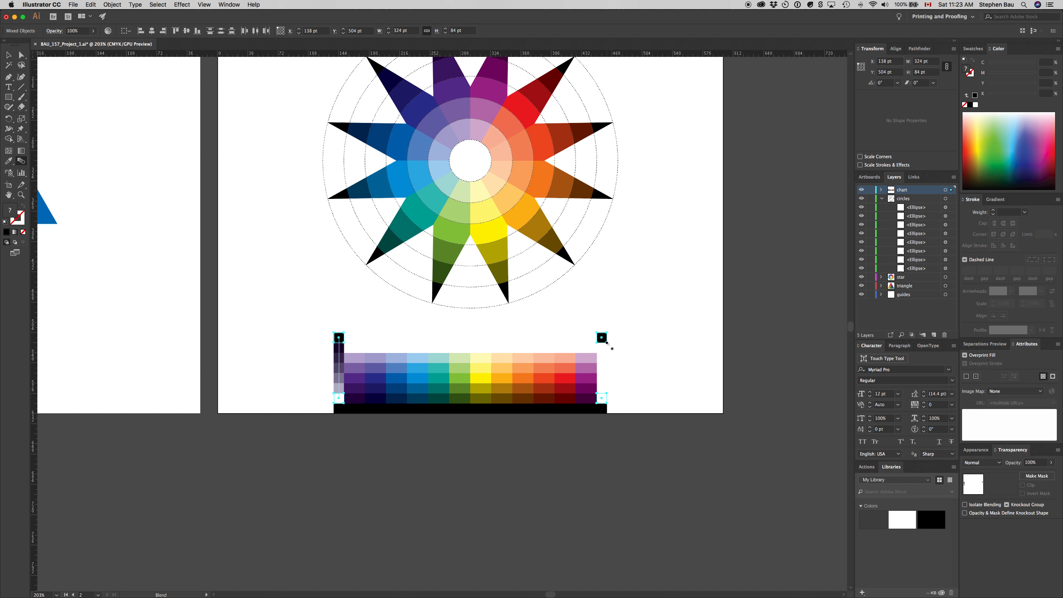
pyautogui.press('super+shift+a')
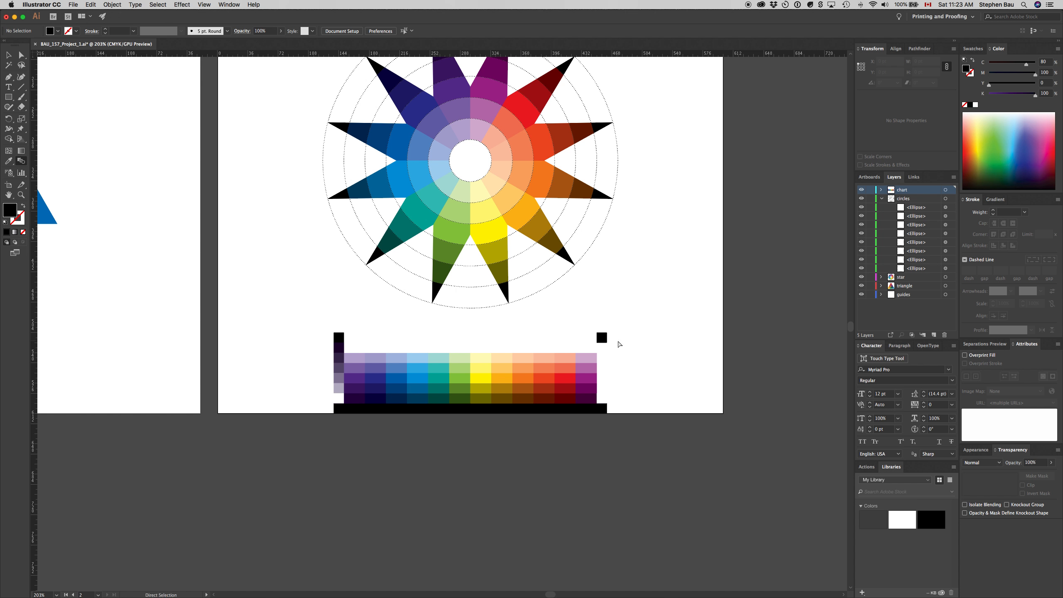
pyautogui.moveTo(620, 330); pyautogui.dragTo(598, 398)
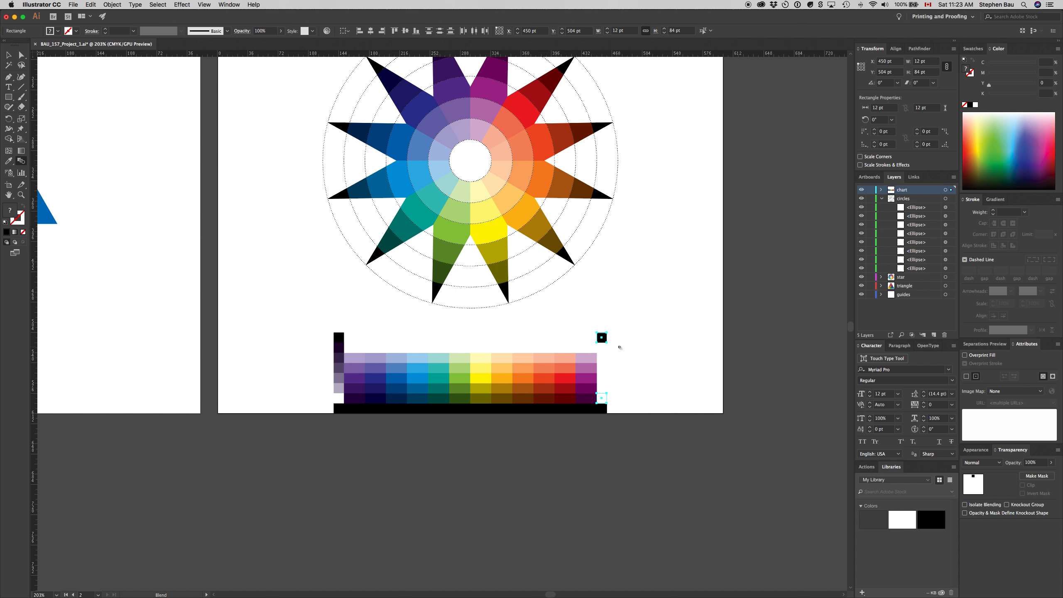
pyautogui.click(137, 4)
pyautogui.moveTo(112, 4)
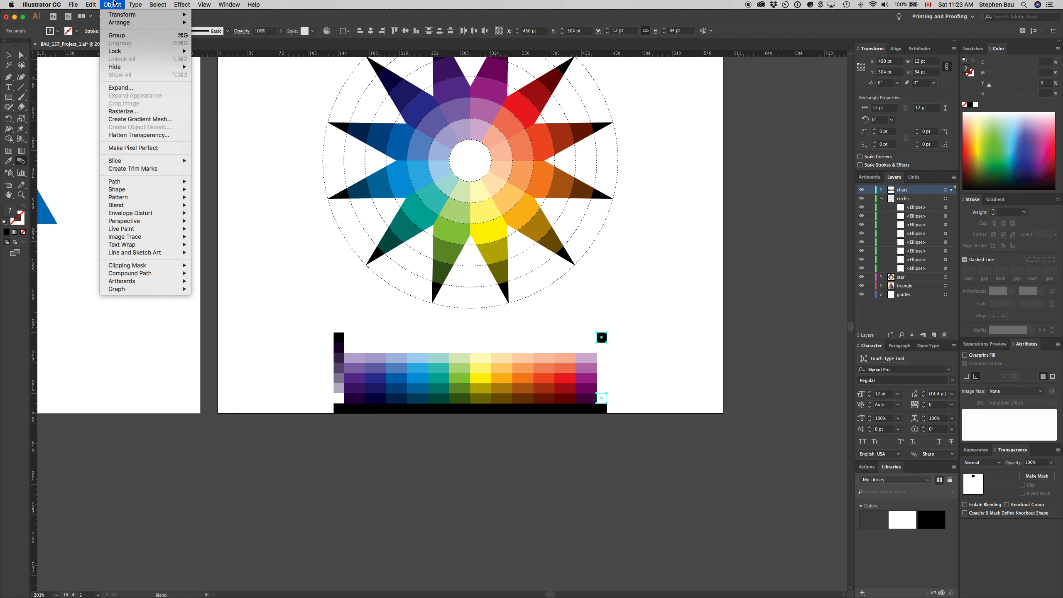
pyautogui.moveTo(122, 207)
pyautogui.click(115, 3)
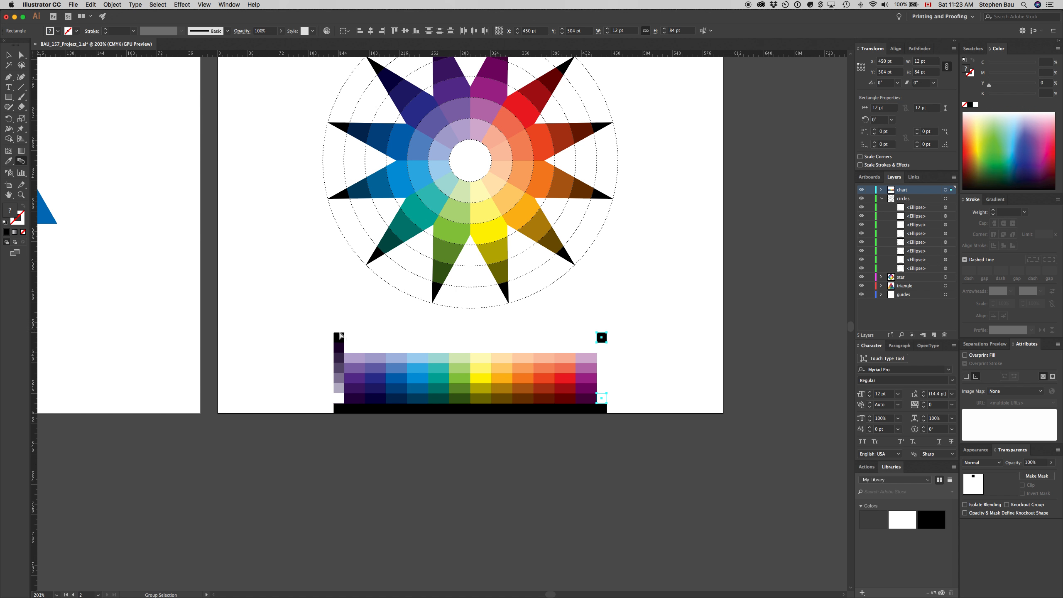
pyautogui.click(340, 336)
pyautogui.click(339, 337)
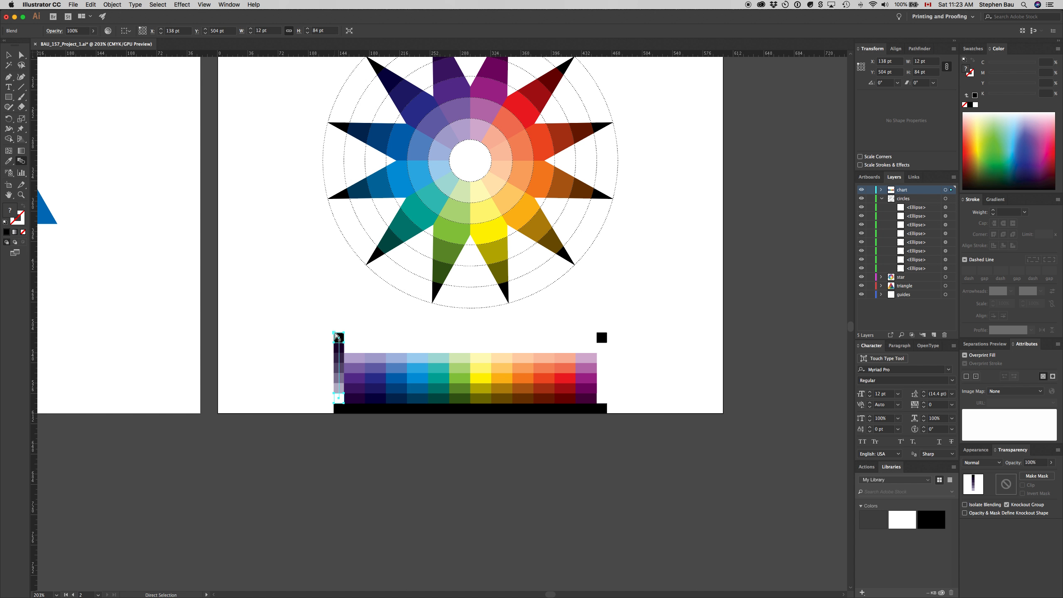
# Blend the black and white squares beside the chart's right edge with 5 specified steps, and deselect them
pyautogui.click(618, 339)
pyautogui.moveTo(623, 339); pyautogui.dragTo(604, 400)
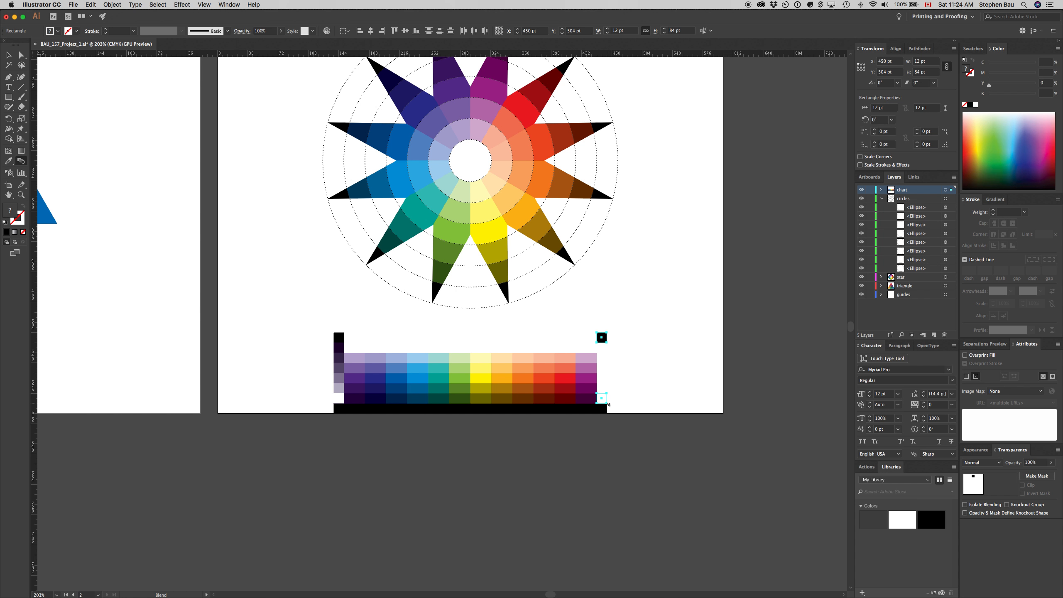
pyautogui.keyDown('alt'); pyautogui.click(607, 403); pyautogui.keyUp('alt')
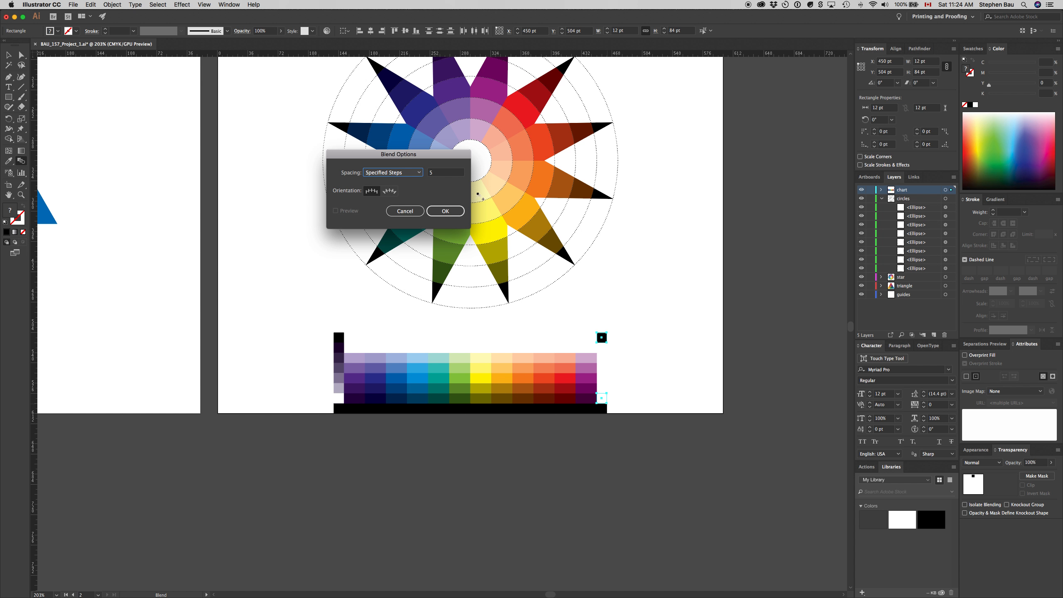
pyautogui.click(444, 210)
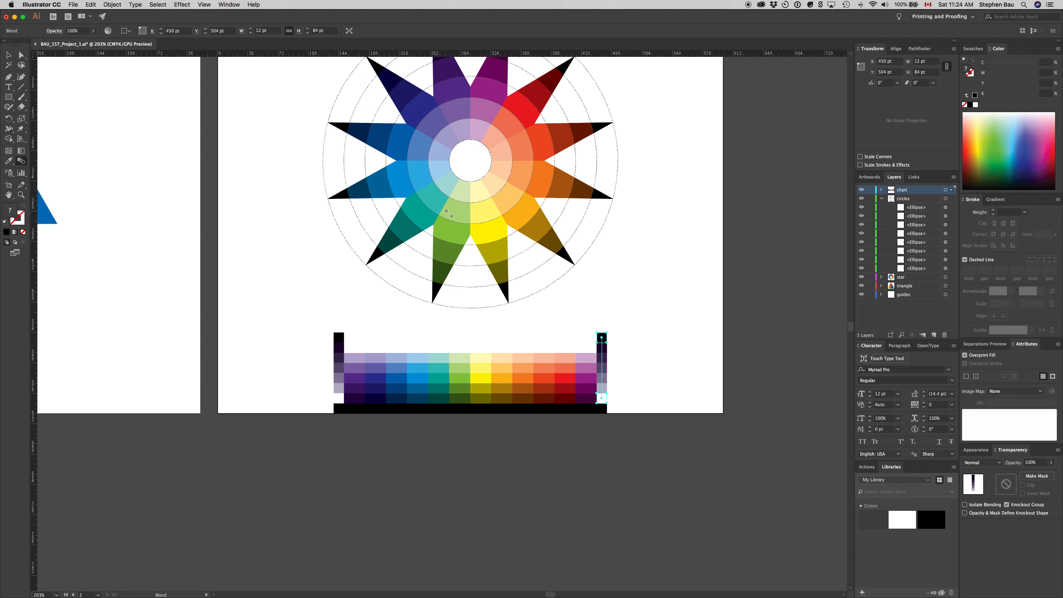
pyautogui.click(636, 326)
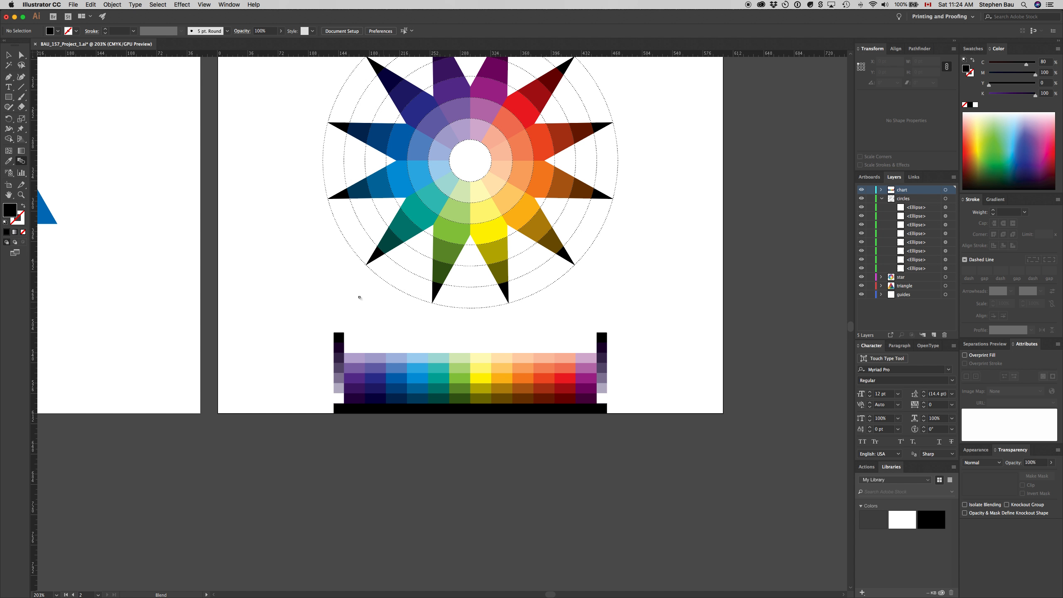
# Set the fill of both black squares outside the chart's lower corners to C 0 and M 0, leaving only black ink, and deselect them
pyautogui.click(10, 99)
pyautogui.click(334, 412)
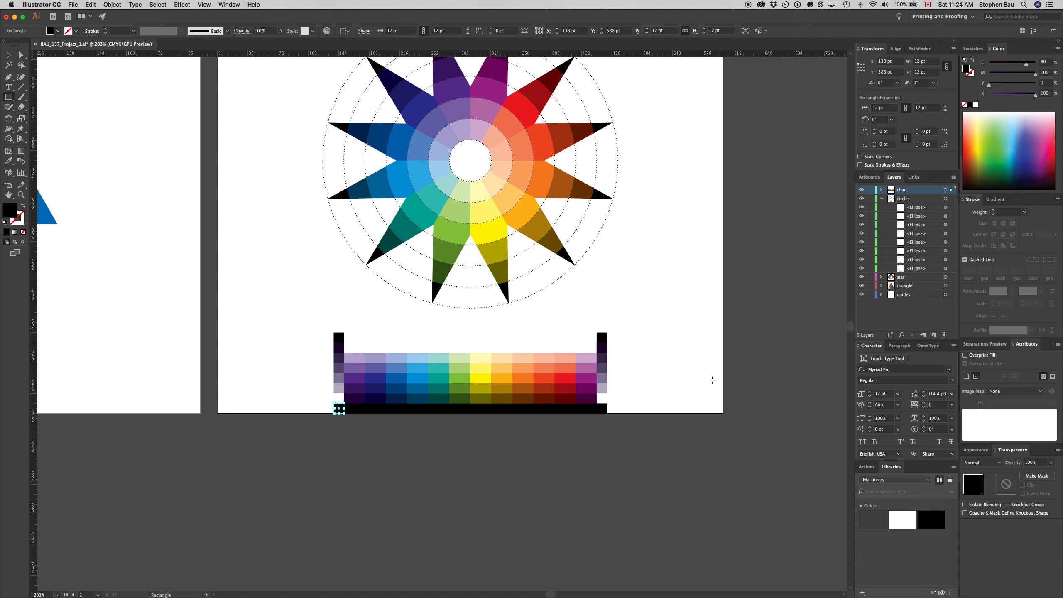
pyautogui.click(606, 410)
pyautogui.moveTo(1050, 62); pyautogui.dragTo(1034, 41)
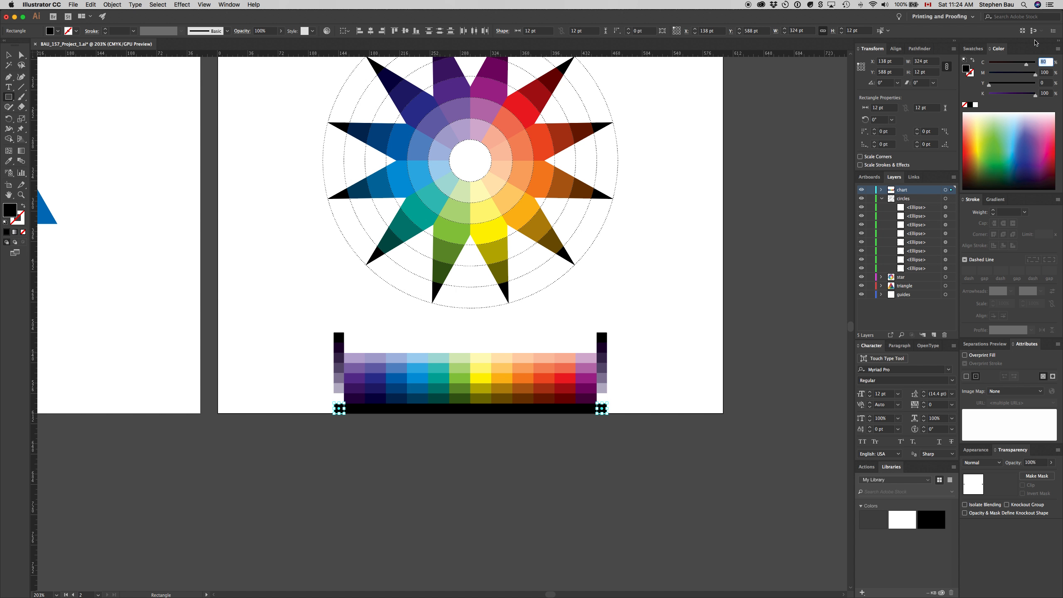
pyautogui.write('0')
pyautogui.press('Tab')
pyautogui.write('0')
pyautogui.press('Tab')
pyautogui.press('Tab')
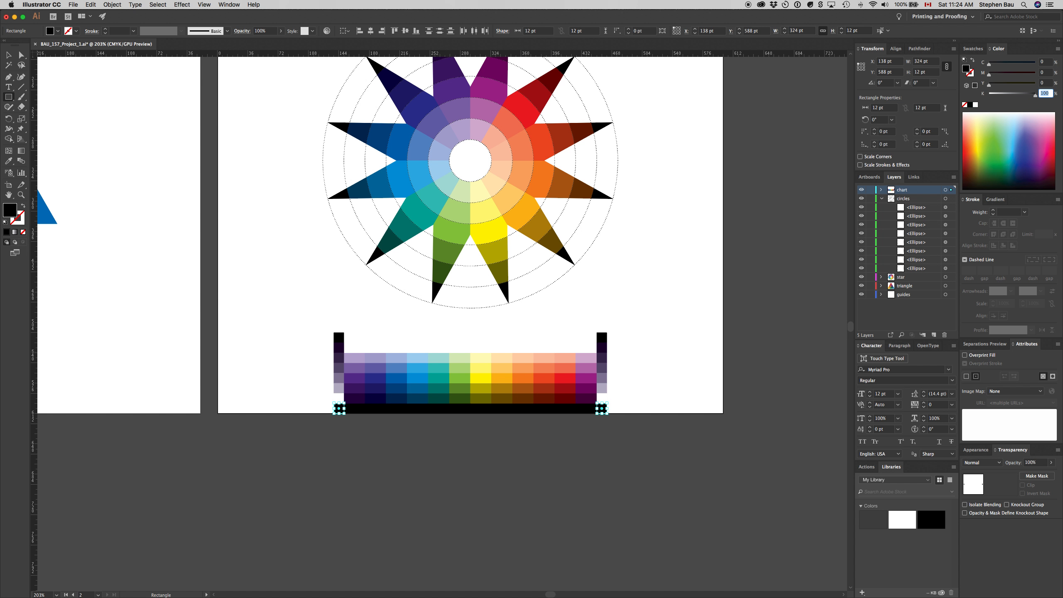
pyautogui.click(619, 298)
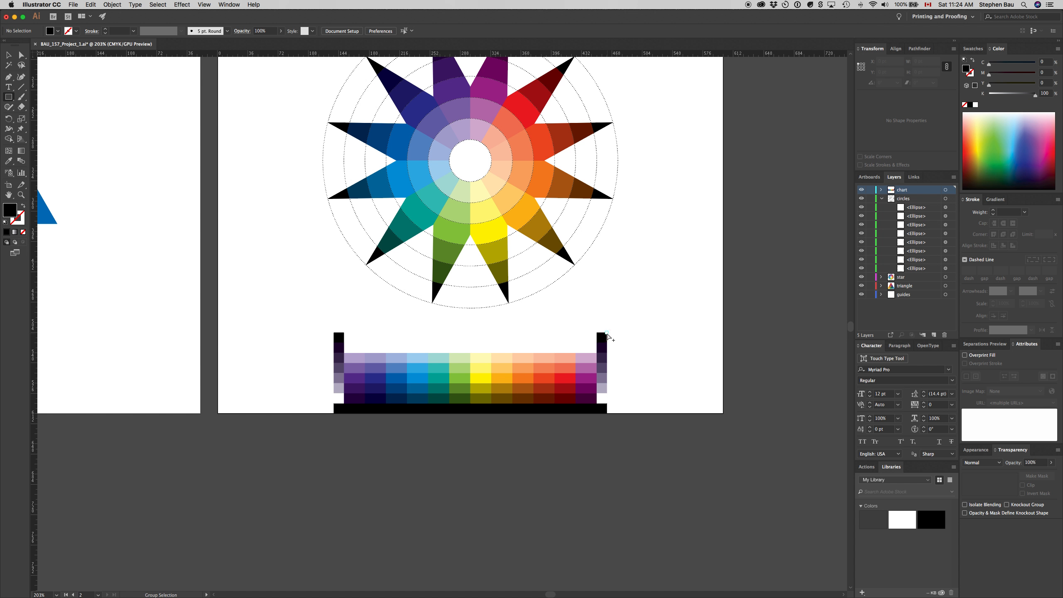
# Set the fill of both black squares atop the side blends to C 0 and M 0, and deselect them
pyautogui.click(605, 336)
pyautogui.keyDown('shift'); pyautogui.click(344, 335); pyautogui.keyUp('shift')
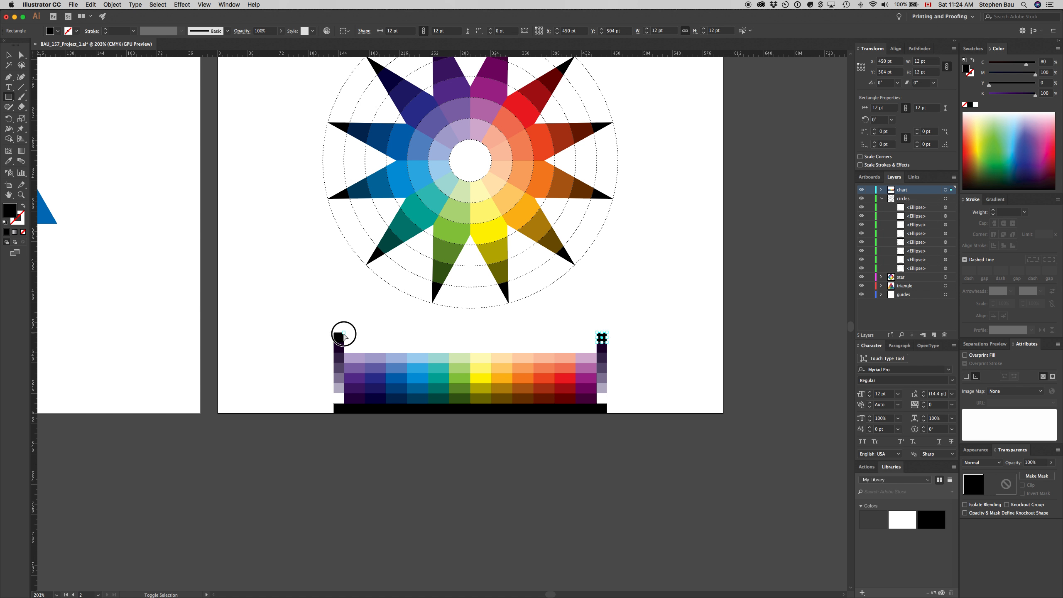
pyautogui.click(1045, 62)
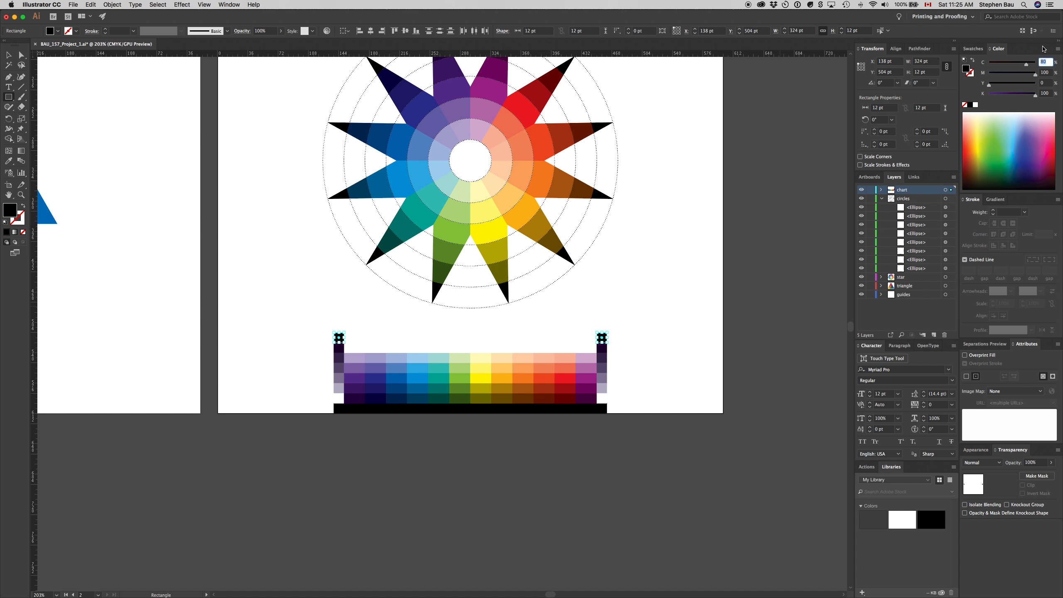
pyautogui.write('0')
pyautogui.press('Tab')
pyautogui.write('0')
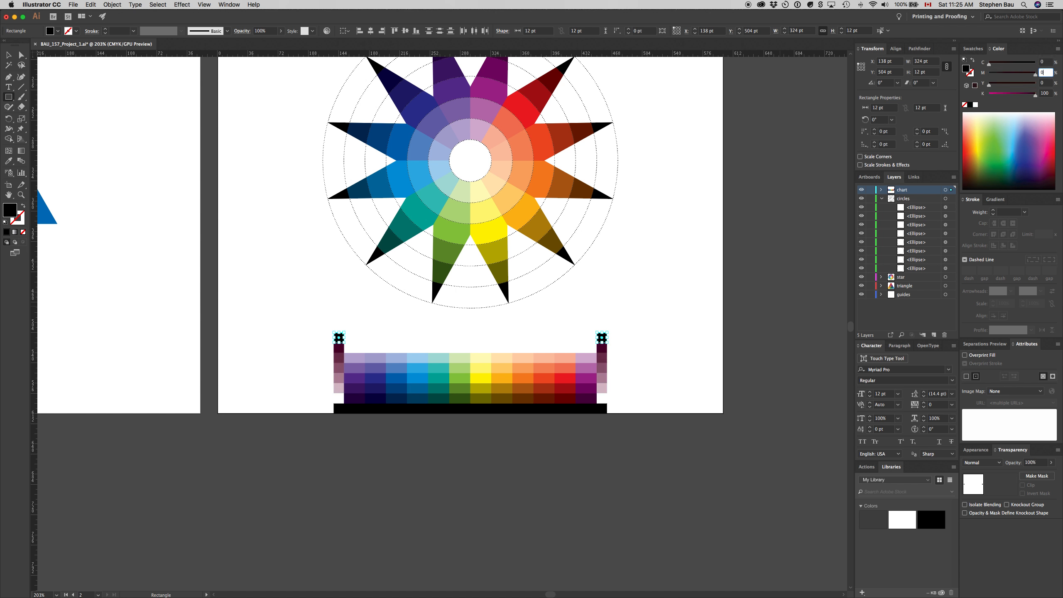
pyautogui.press('Tab')
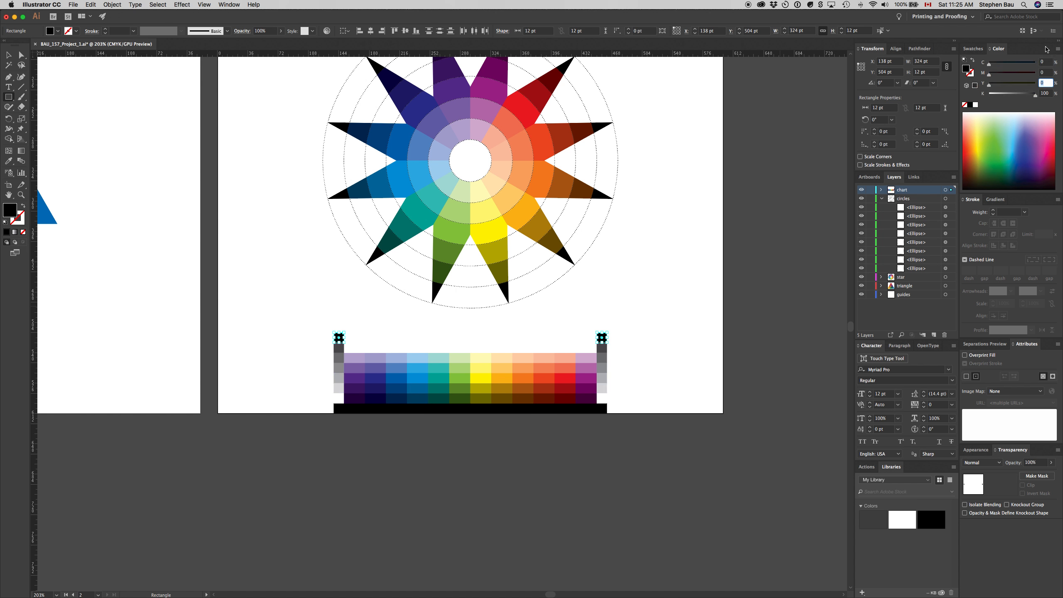
pyautogui.keyDown('super'); pyautogui.click(628, 358); pyautogui.keyUp('super')
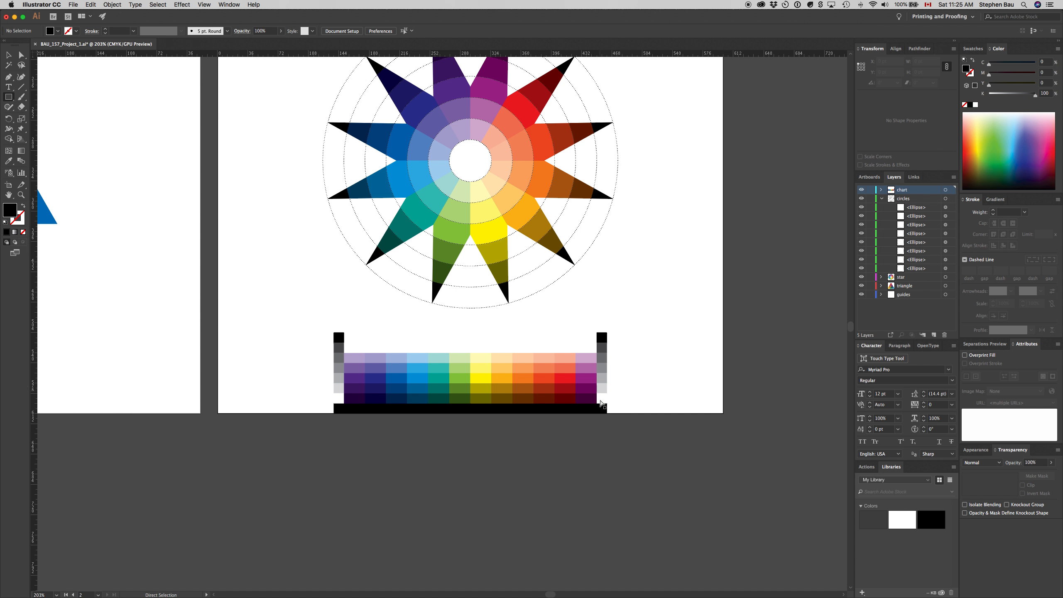
pyautogui.press('alt')
pyautogui.keyDown('alt'); pyautogui.click(602, 397); pyautogui.keyUp('alt')
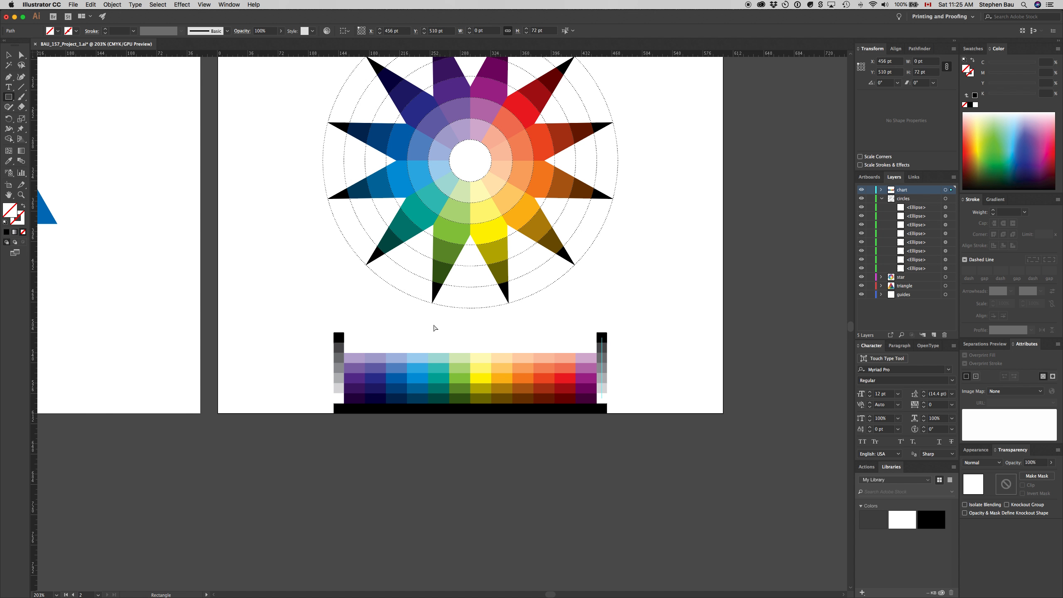
pyautogui.keyDown('alt'); pyautogui.click(277, 291); pyautogui.keyUp('alt')
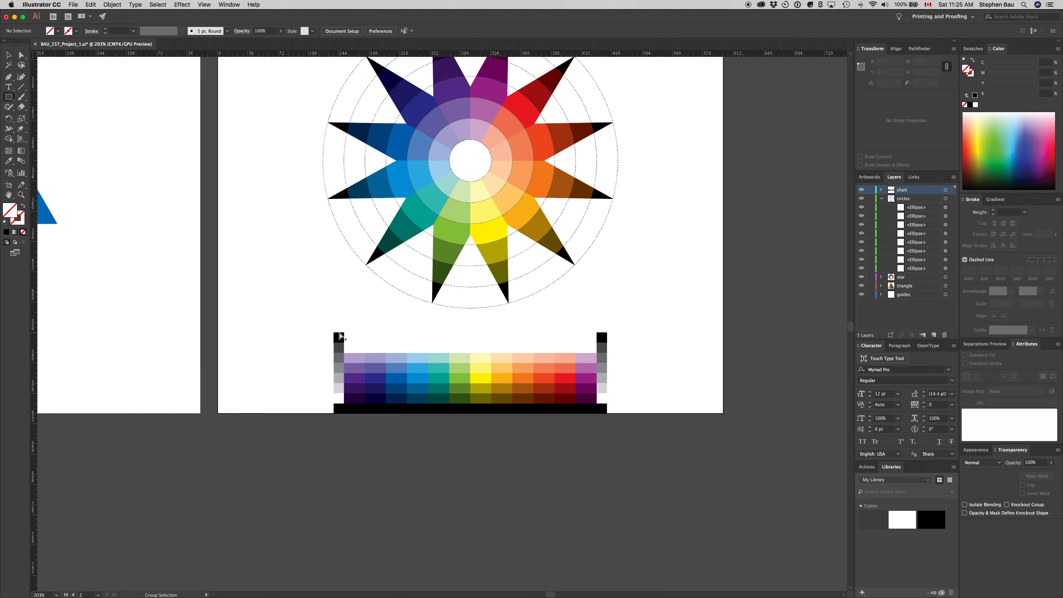
pyautogui.keyDown('alt'); pyautogui.click(340, 336); pyautogui.keyUp('alt')
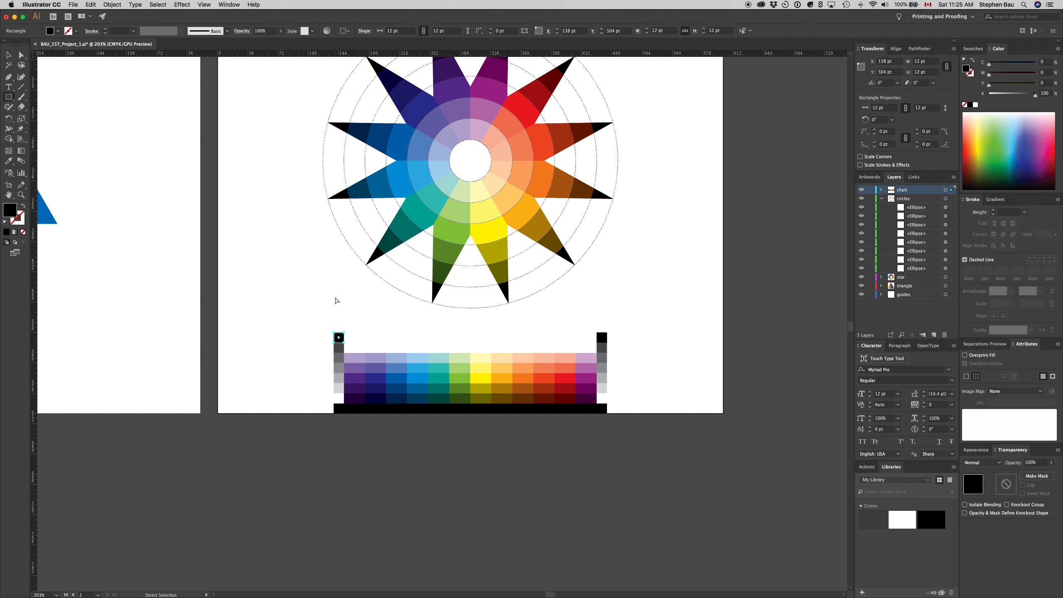
pyautogui.click(311, 288)
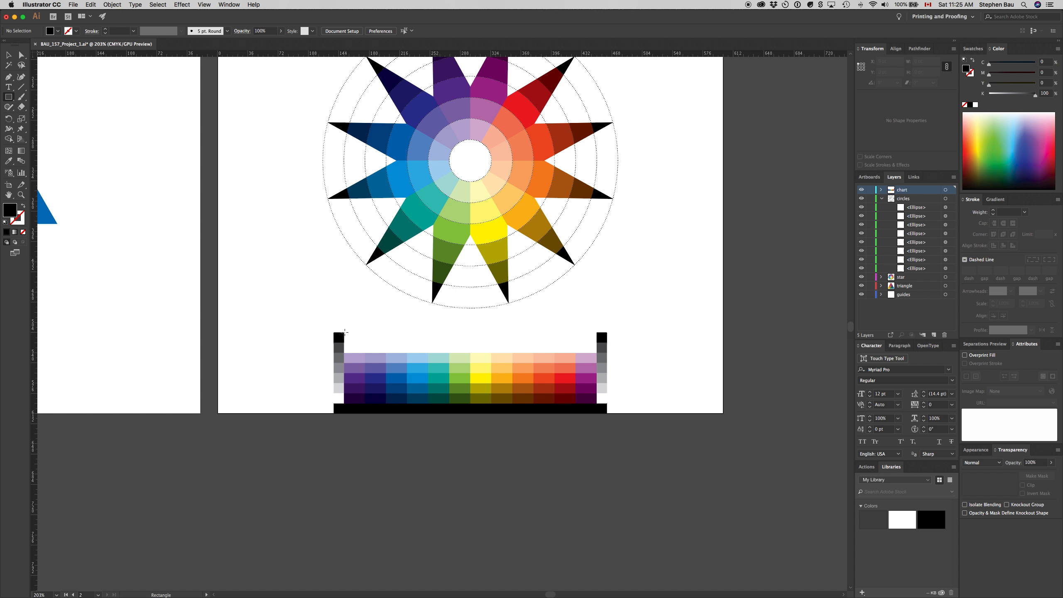
# Draw a 300 pt by 12 pt black rectangle between the two upper black squares, and deselect it
pyautogui.click(343, 333)
pyautogui.moveTo(344, 334); pyautogui.dragTo(597, 344)
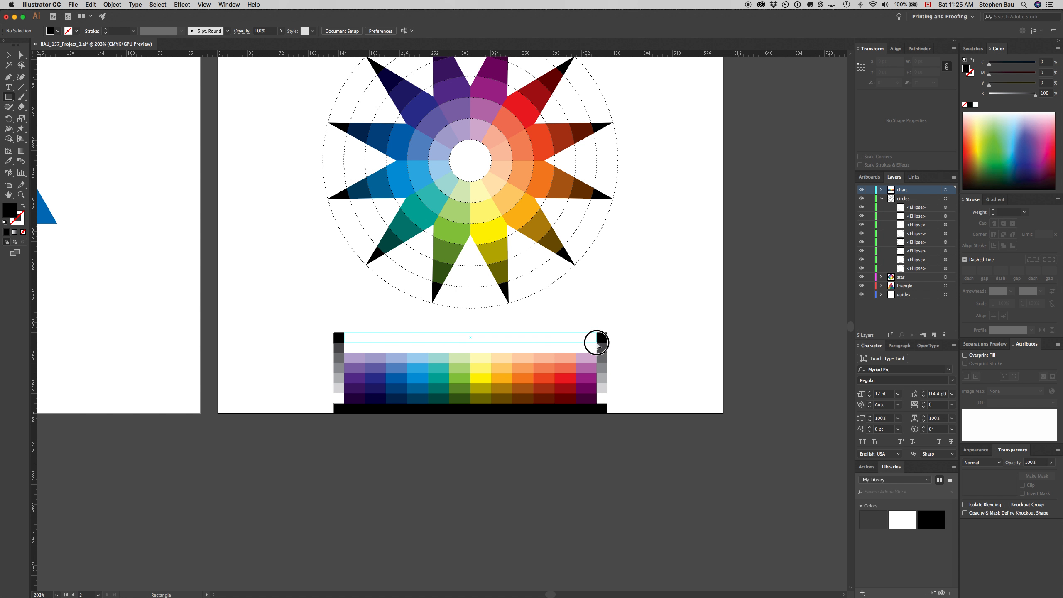
pyautogui.moveTo(598, 345); pyautogui.dragTo(598, 343)
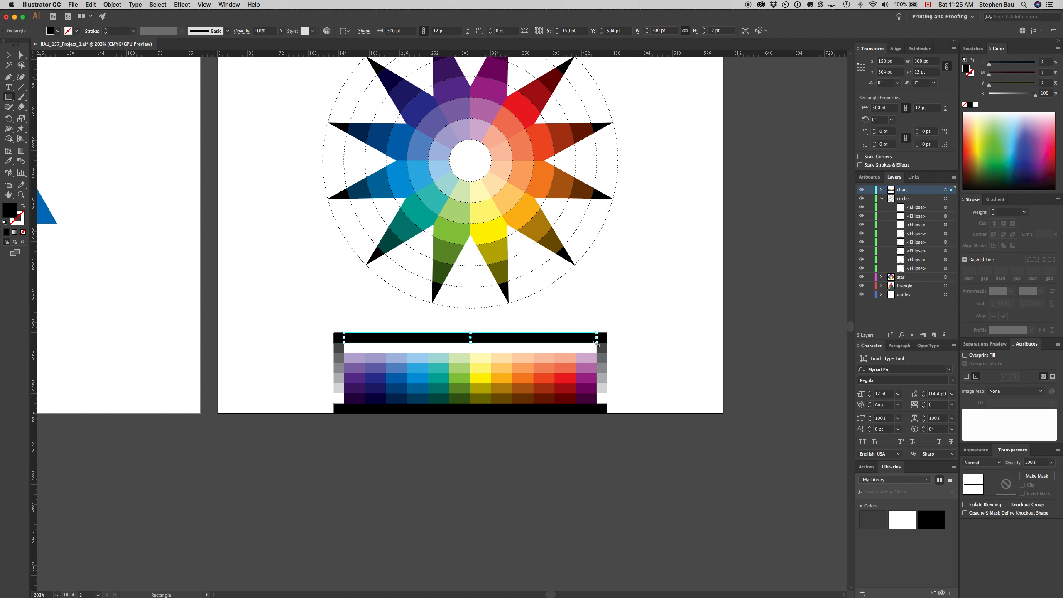
pyautogui.press('super')
pyautogui.keyDown('super'); pyautogui.click(629, 343); pyautogui.keyUp('super')
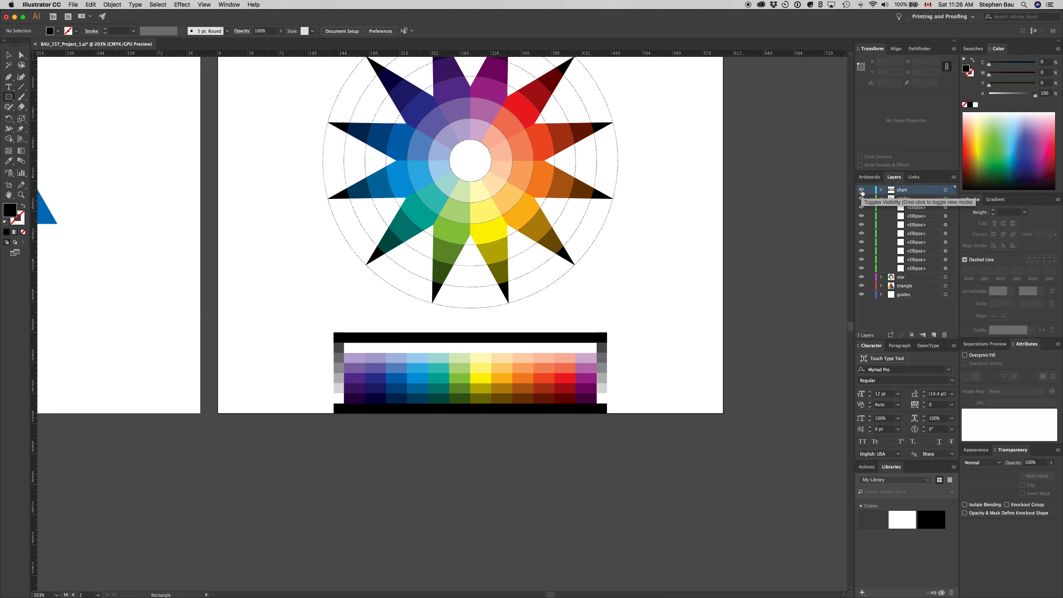
# Check the chart and circles layers by hiding and showing each, and collapse the circles layer
pyautogui.click(861, 191)
pyautogui.click(861, 191)
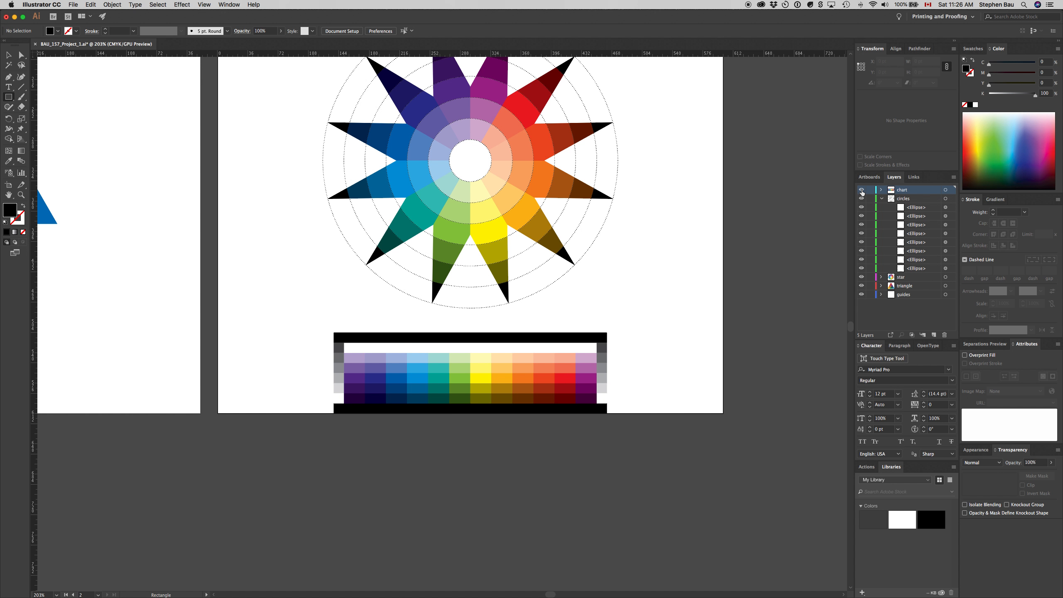
pyautogui.click(862, 198)
pyautogui.click(861, 200)
pyautogui.click(881, 198)
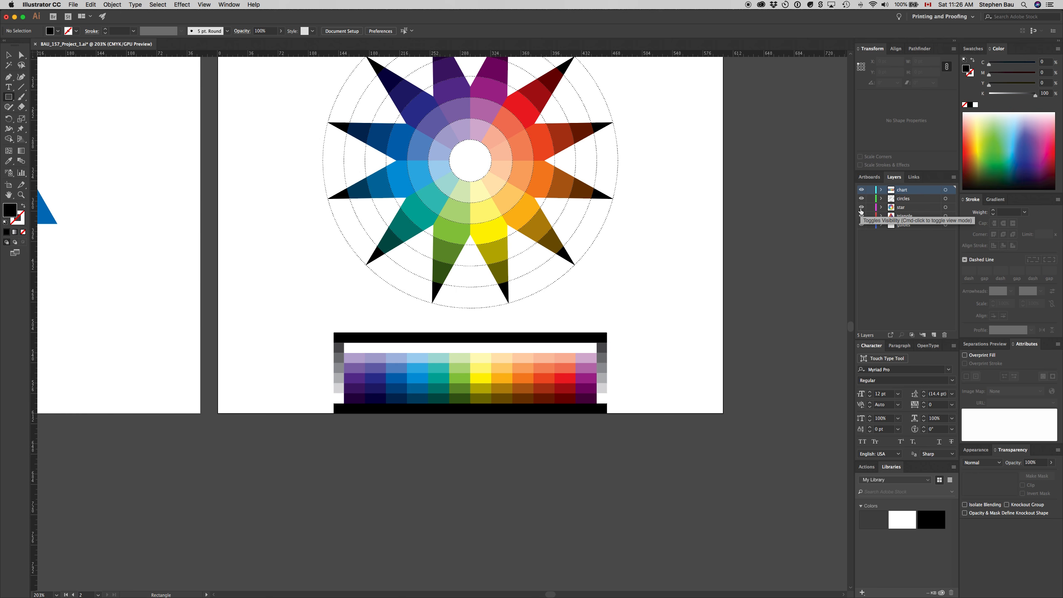
# Check the star layer by hiding and showing it, and save the document
pyautogui.click(862, 208)
pyautogui.click(861, 208)
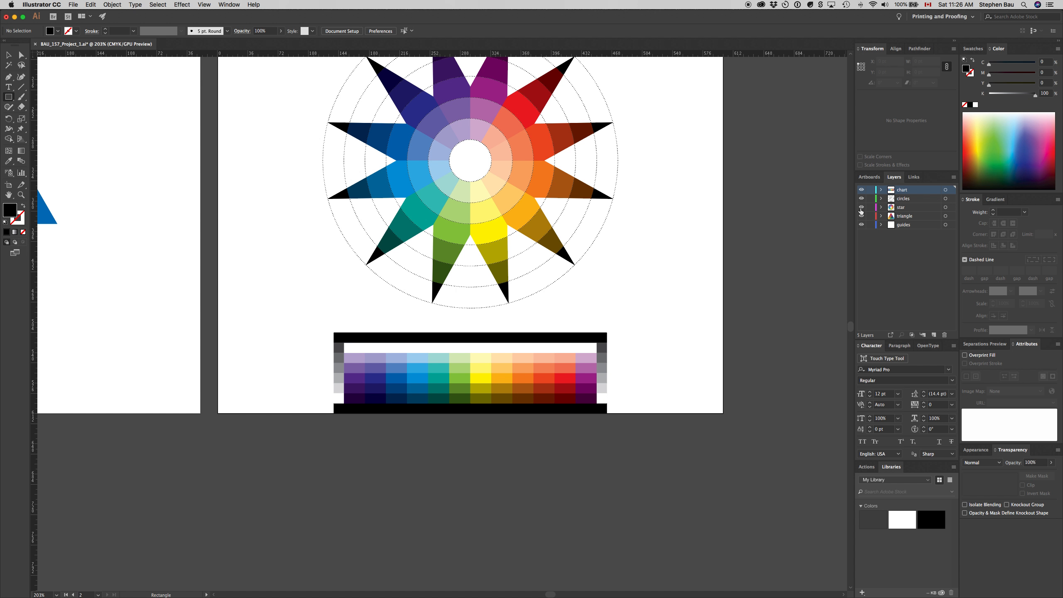
pyautogui.press('super+s')
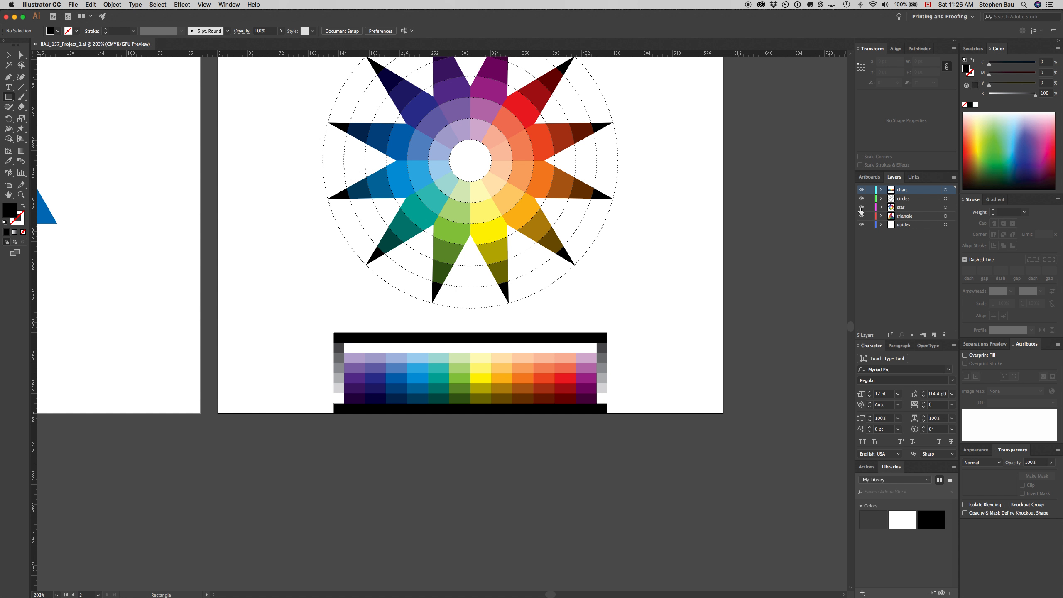